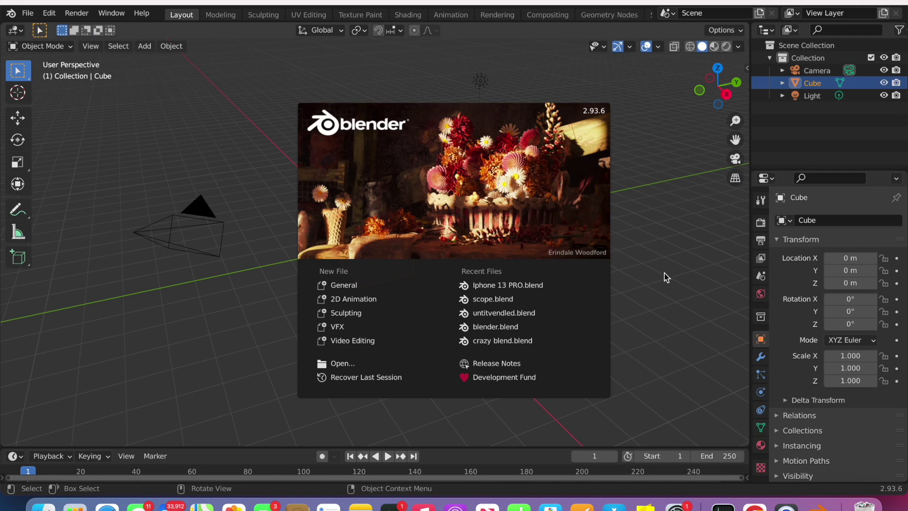
Step: Dismiss the splash screen and delete the default cube from the scene
left_click(664, 277)
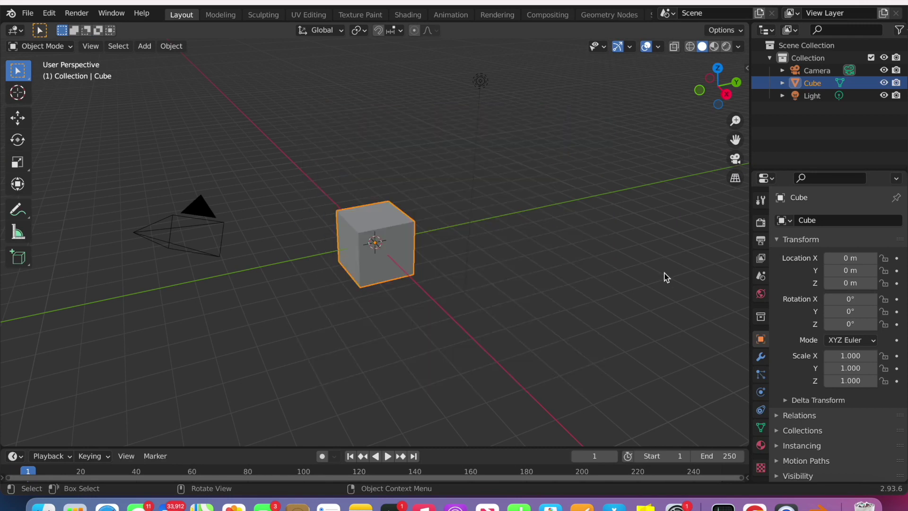
left_click(182, 46)
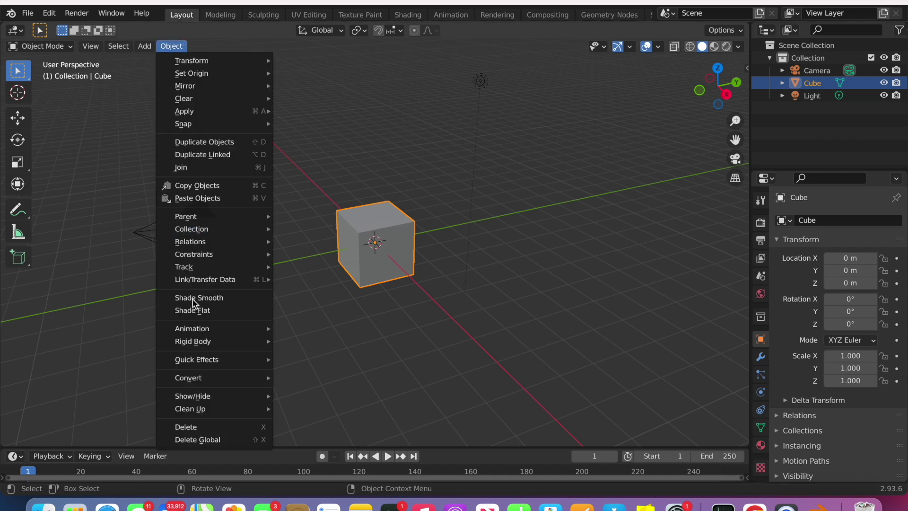
left_click(206, 426)
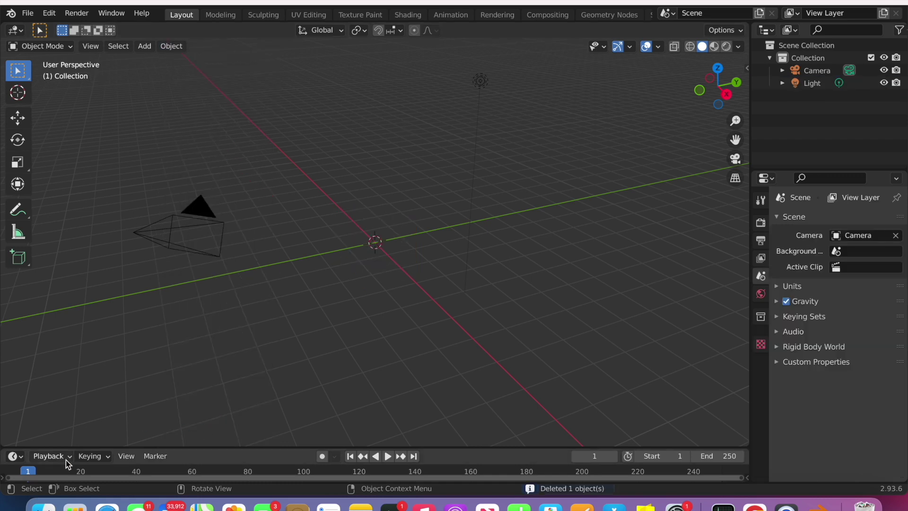
Step: Import the room scan from the Downloads folder as a glTF 2.0 file
left_click(29, 13)
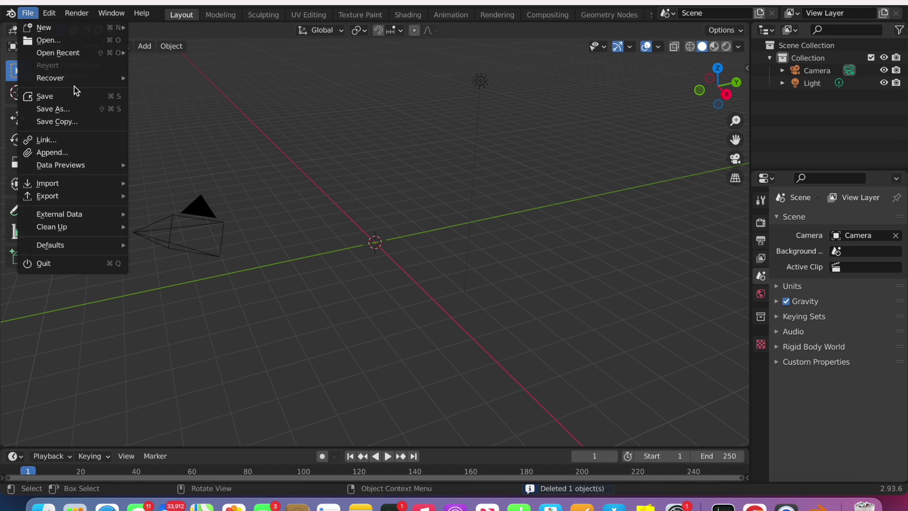
mouse_move(85, 186)
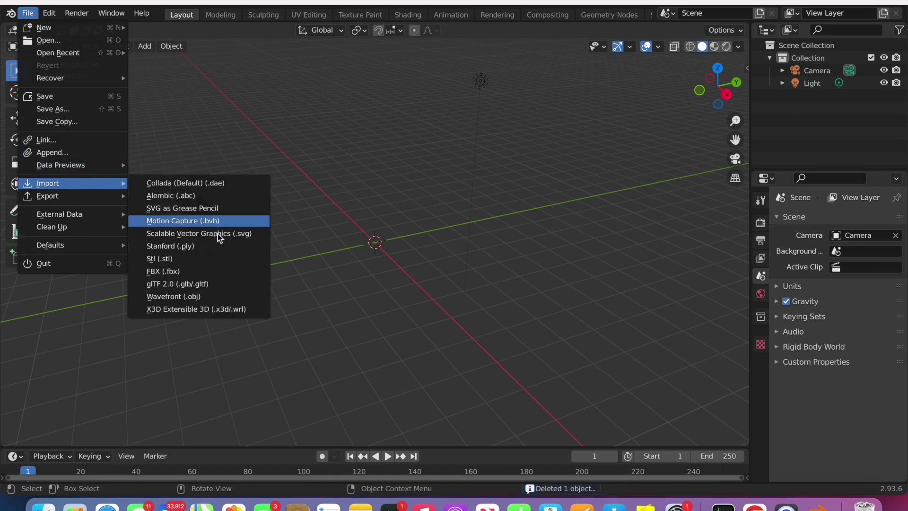
left_click(212, 285)
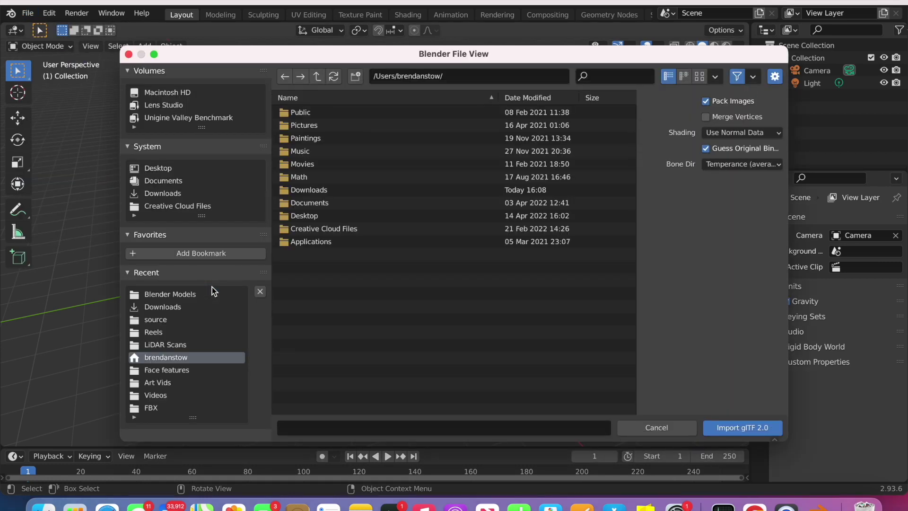
left_click(52, 506)
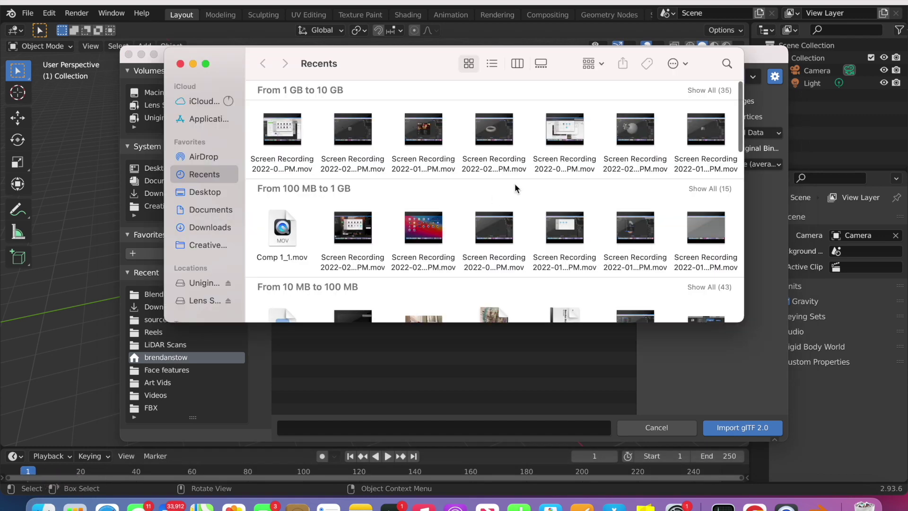
left_click(200, 227)
scroll(479, 242, "down", 6)
scroll(479, 242, "down", 5)
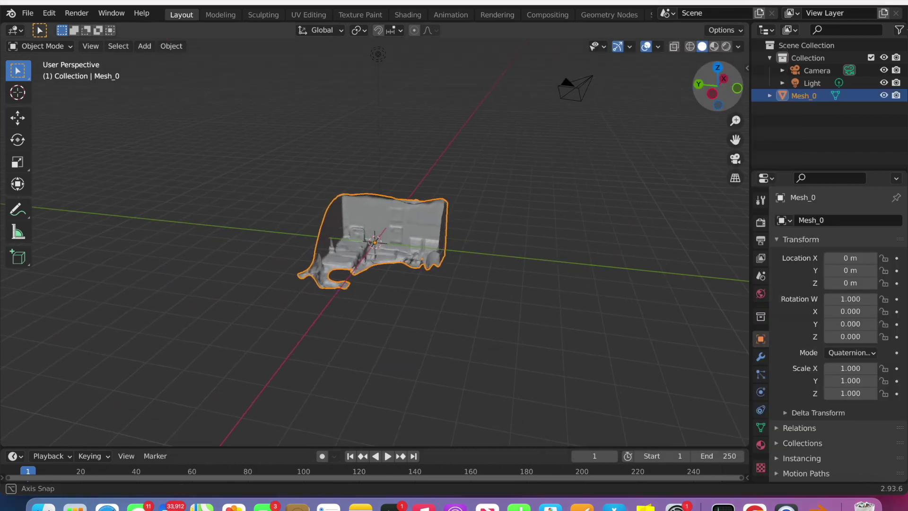
Step: Put the imported room scan into Texture Paint mode and examine its geometry and textures from several angles
left_click_drag(714, 89, 700, 93)
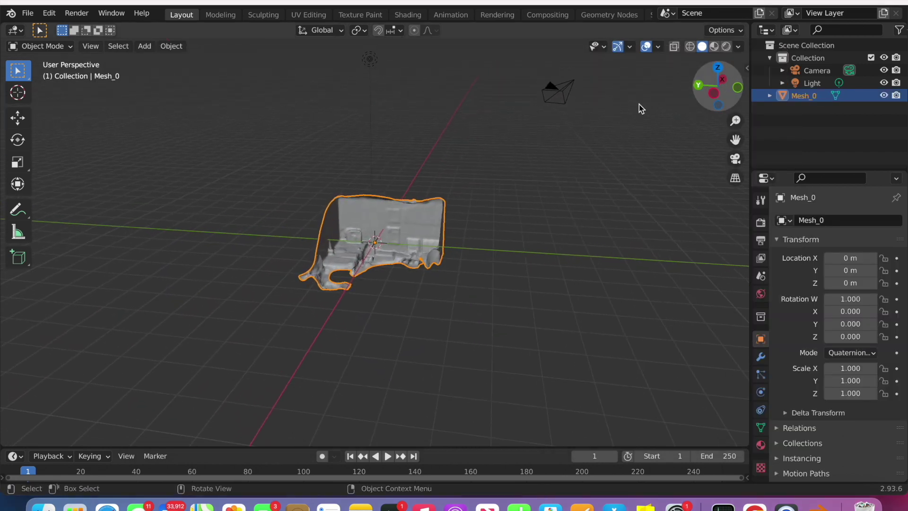
middle_click_drag(385, 219, 391, 209)
scroll(391, 209, "up", 3)
scroll(391, 209, "up", 3)
scroll(392, 210, "right", 5)
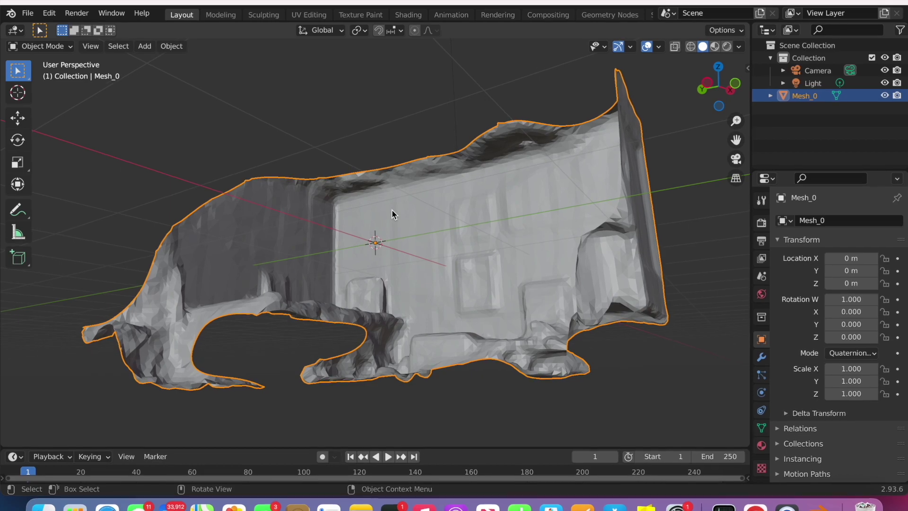
scroll(391, 209, "right", 5)
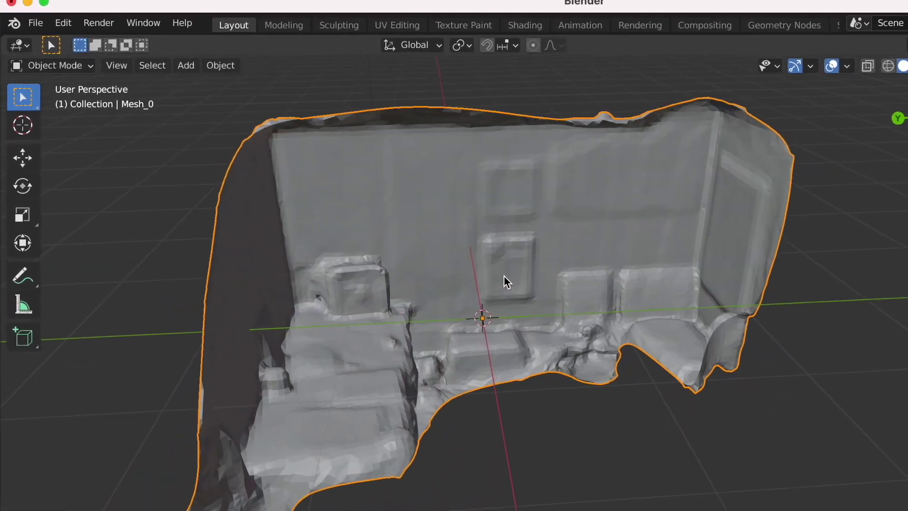
scroll(500, 274, "right", 3)
left_click(59, 65)
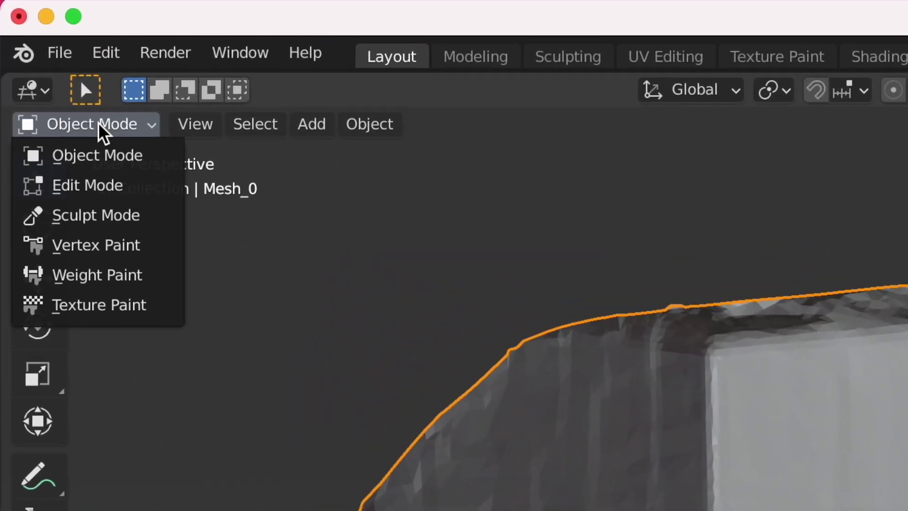
left_click(118, 305)
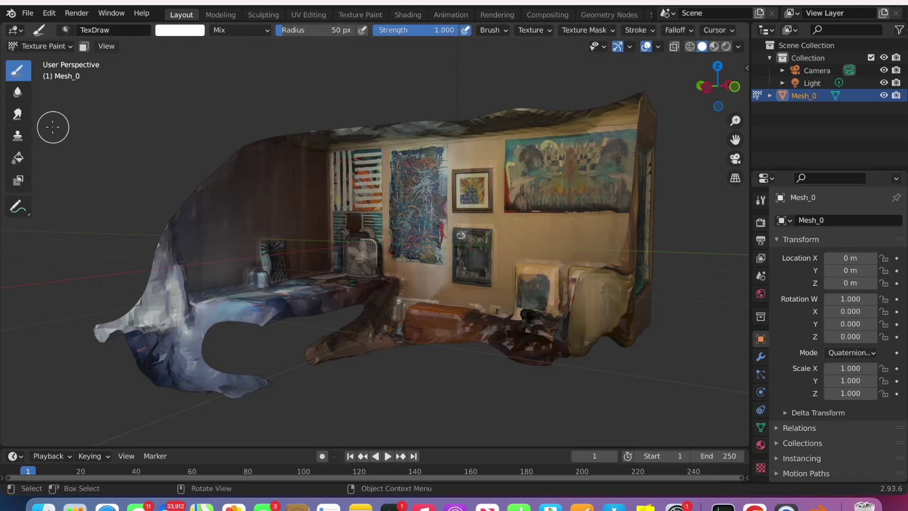
scroll(265, 160, "right", 6)
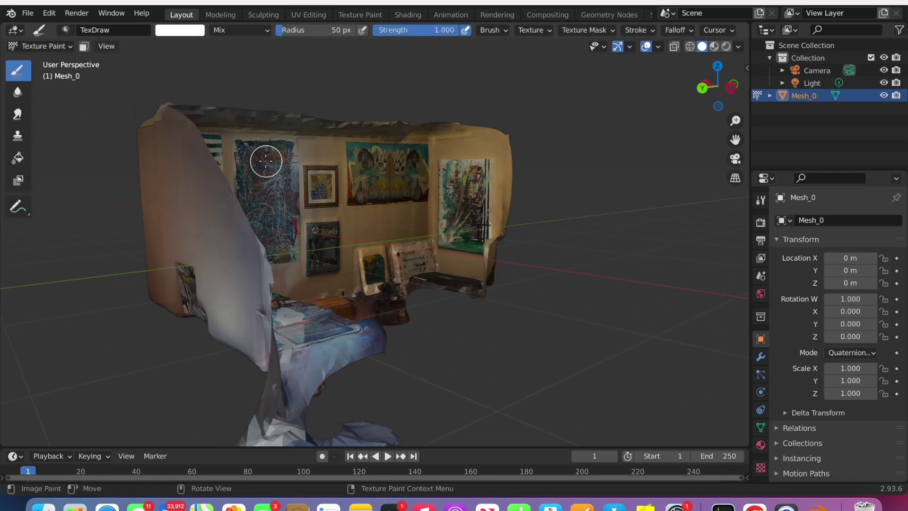
scroll(266, 161, "right", 8)
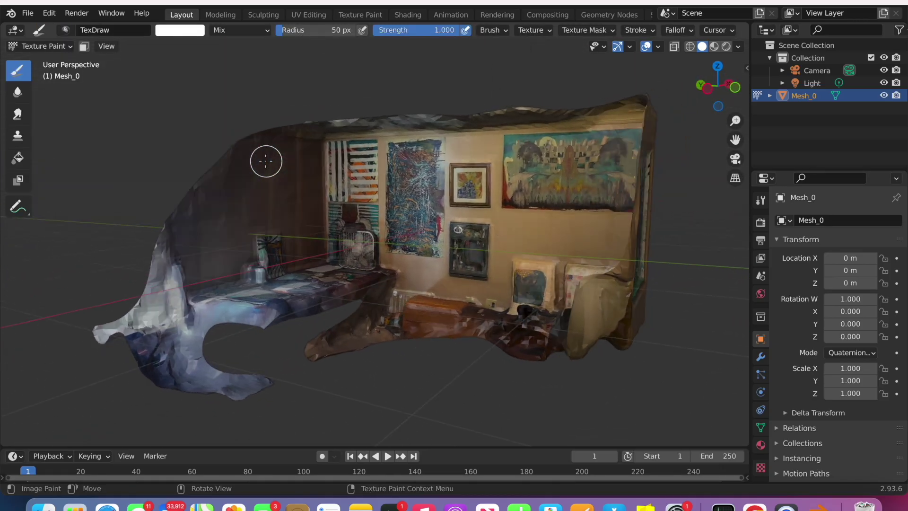
scroll(266, 160, "right", 5)
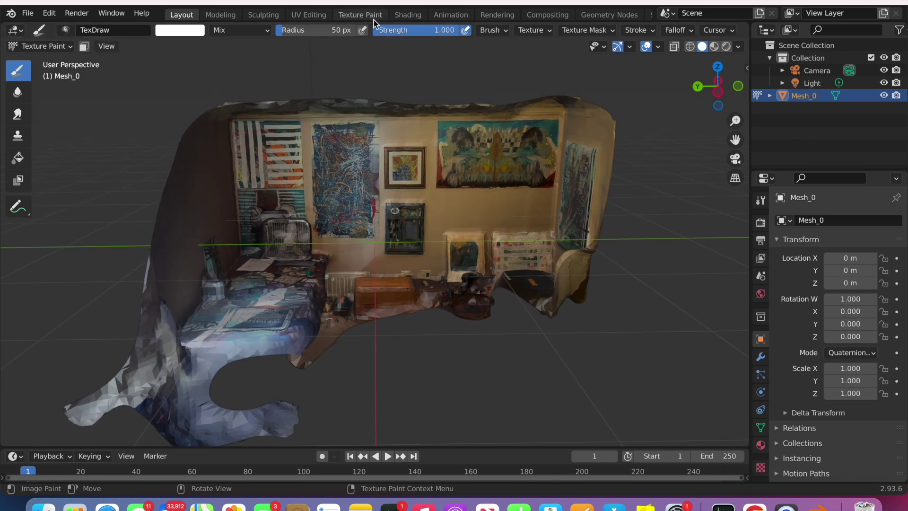
Step: Display the scan's Image_0 texture map in the Texture Paint workspace, and return to the Layout workspace
left_click(360, 15)
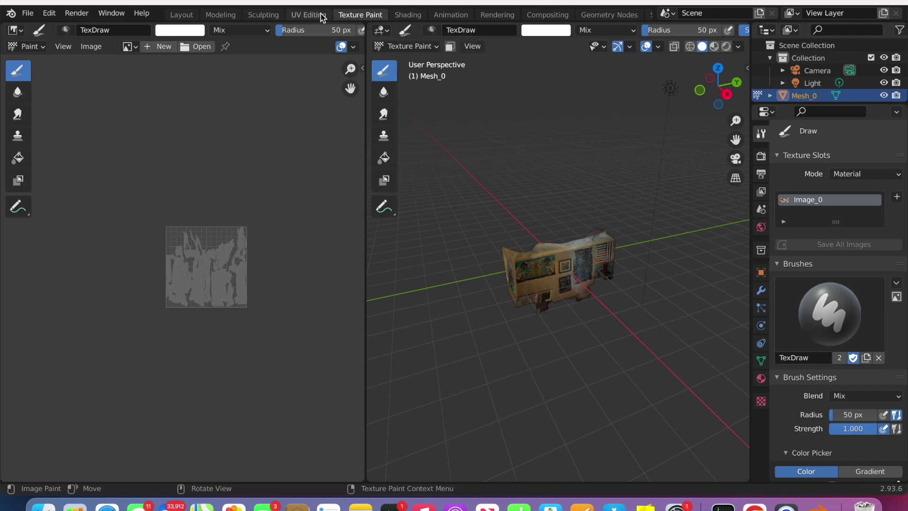
left_click(398, 15)
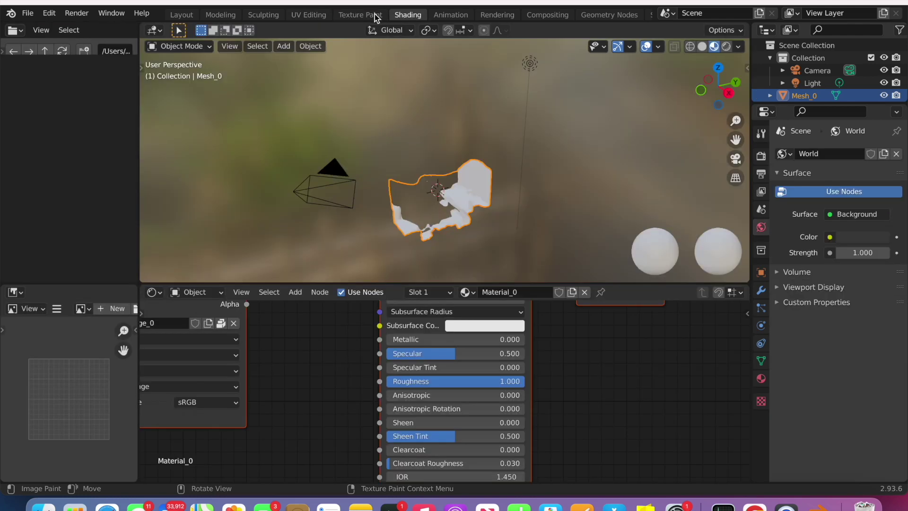
left_click(359, 15)
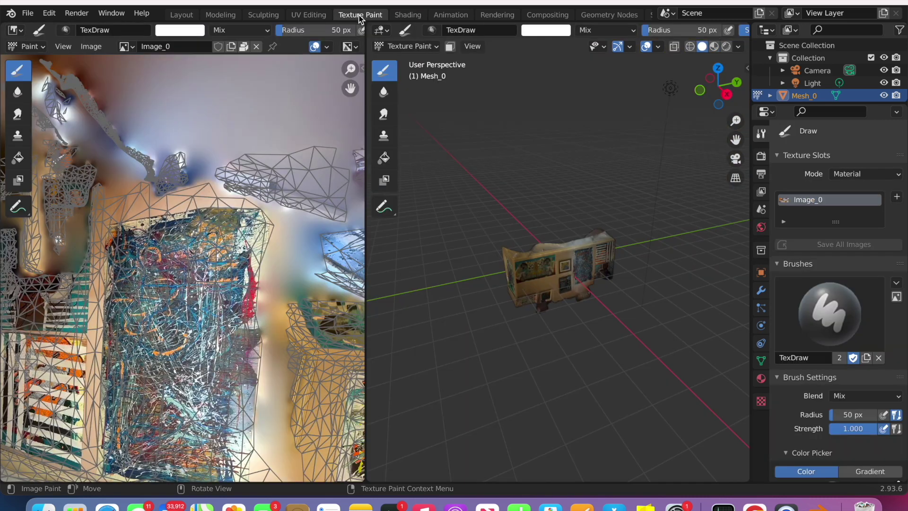
left_click(90, 47)
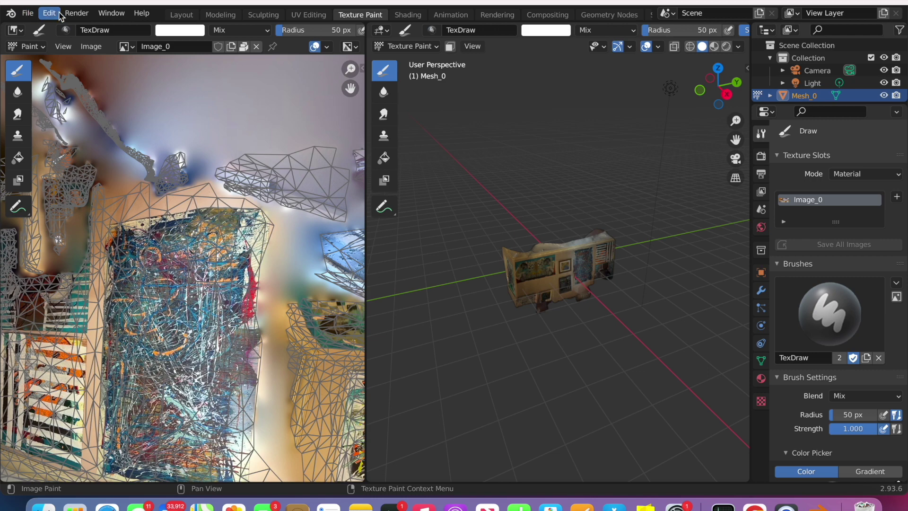
left_click(231, 16)
left_click(182, 15)
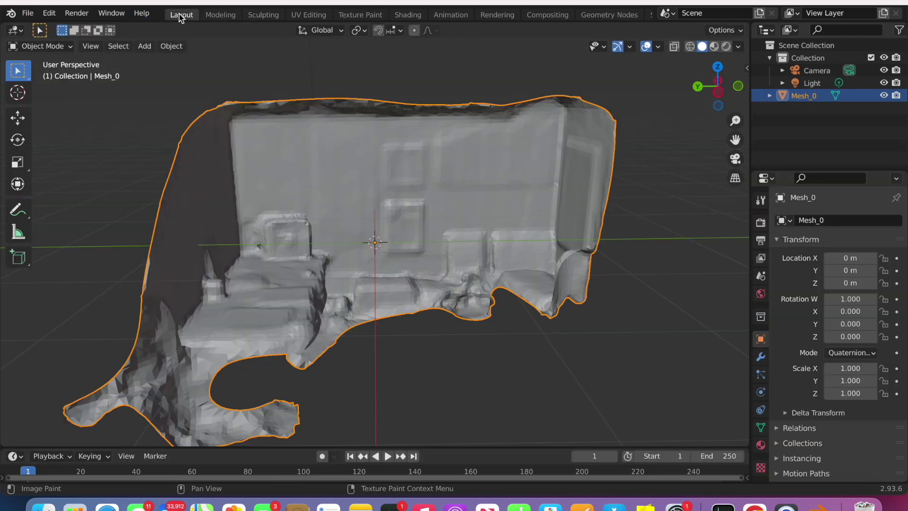
Step: Bring up the export format choices for the room scan mesh
left_click(28, 13)
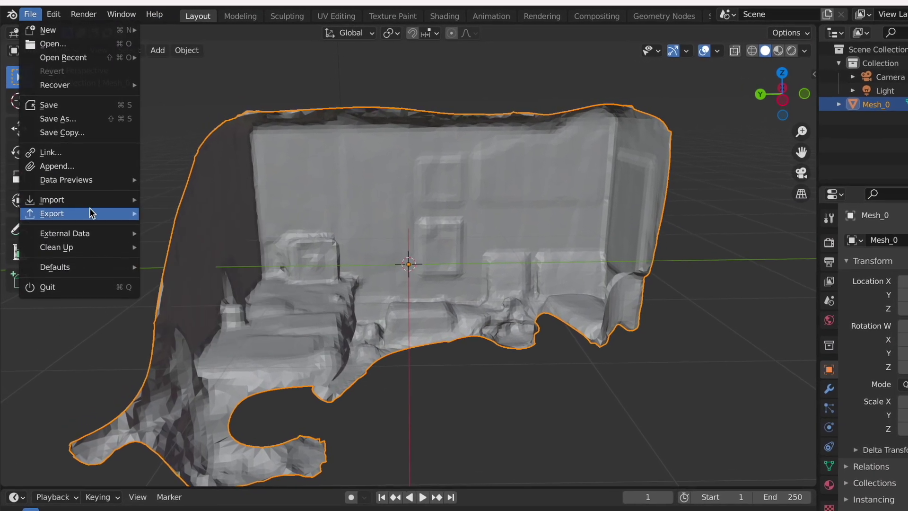
mouse_move(82, 192)
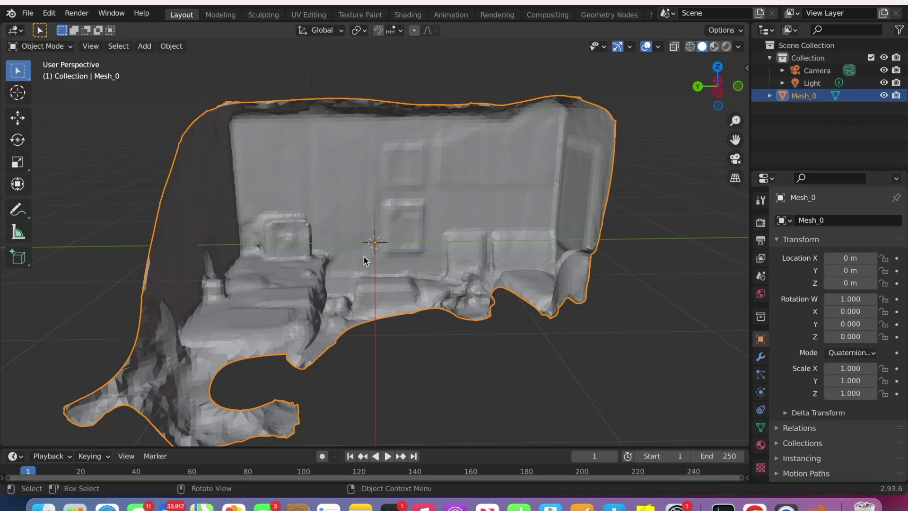
Step: Switch to Lens Studio, search the templates for "sim" and open the Simple World Mesh template
left_click(645, 505)
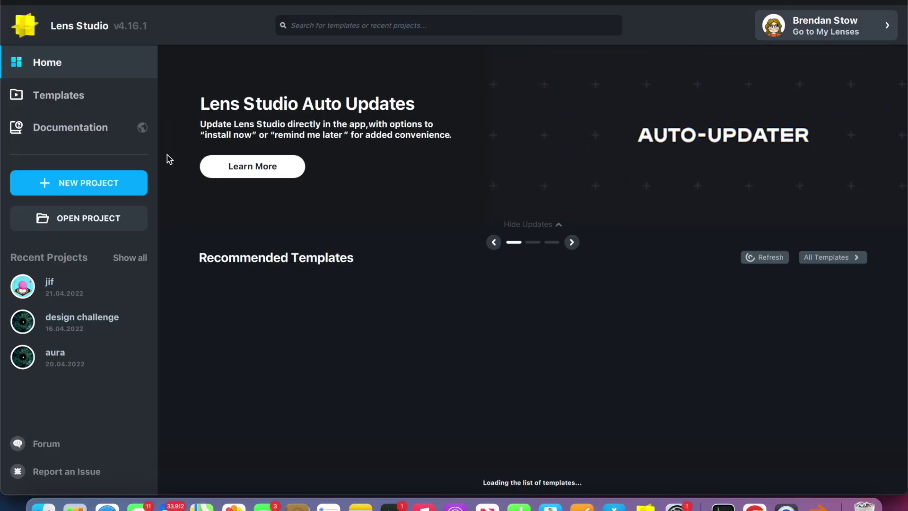
scroll(512, 355, "down", 10)
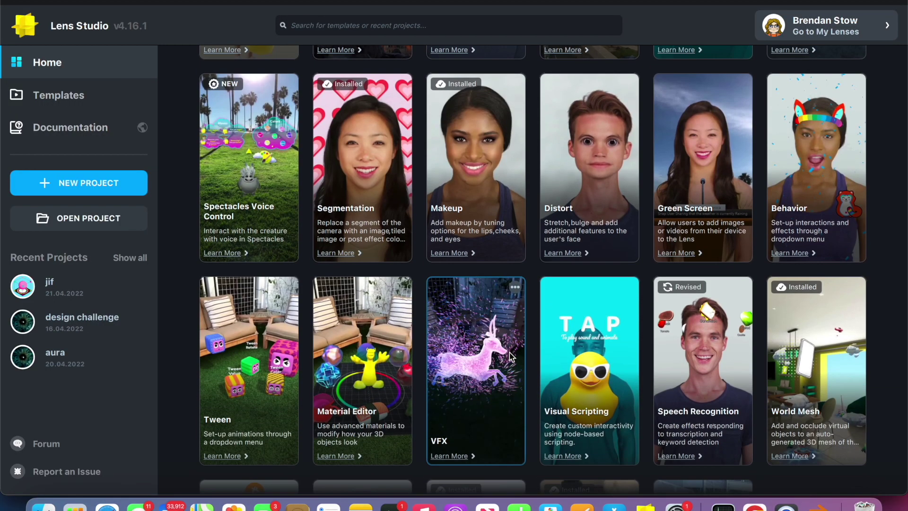
scroll(511, 355, "down", 3)
scroll(395, 56, "up", 10)
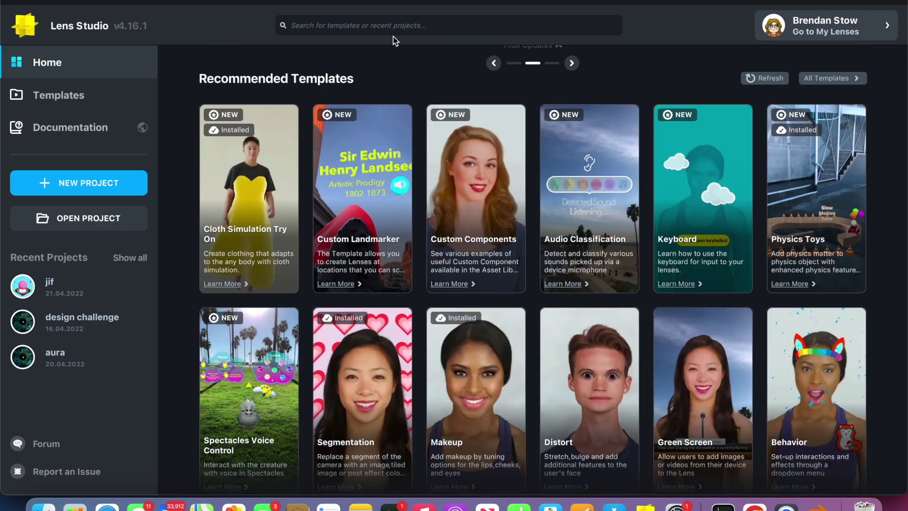
left_click(396, 20)
type("si")
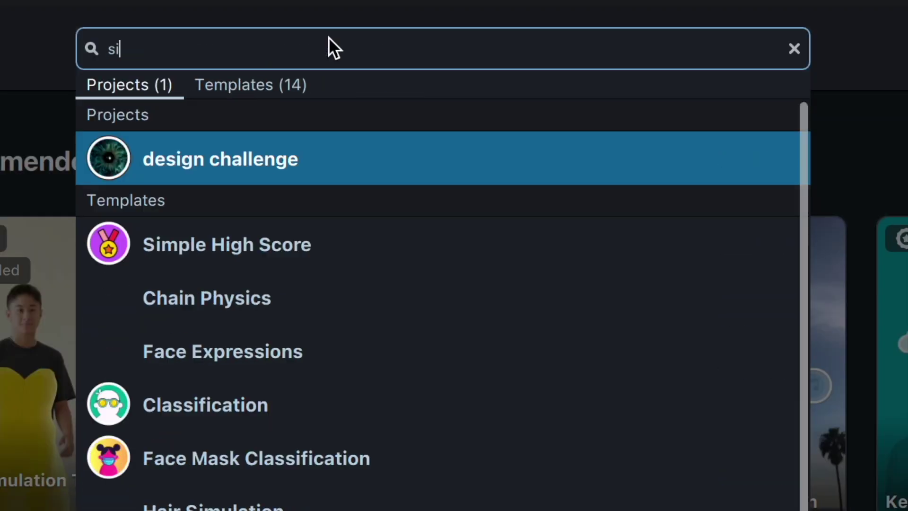
type("m")
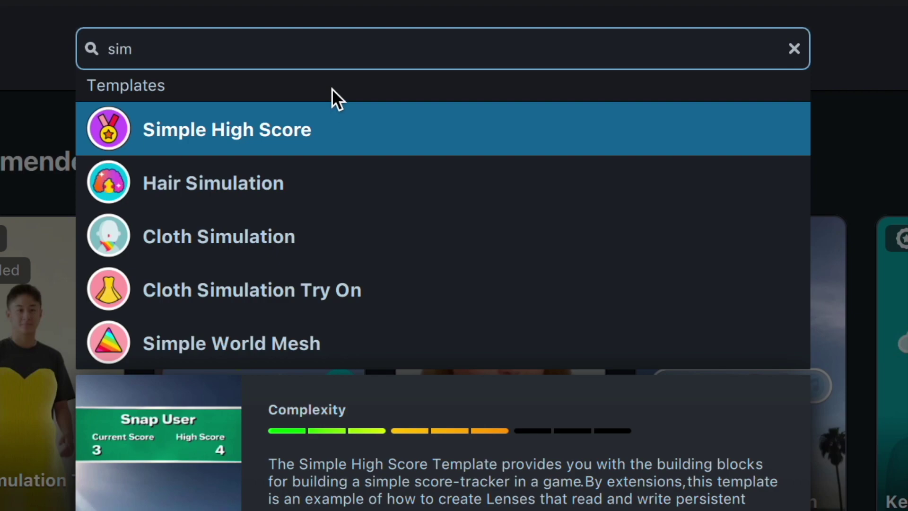
left_click(273, 345)
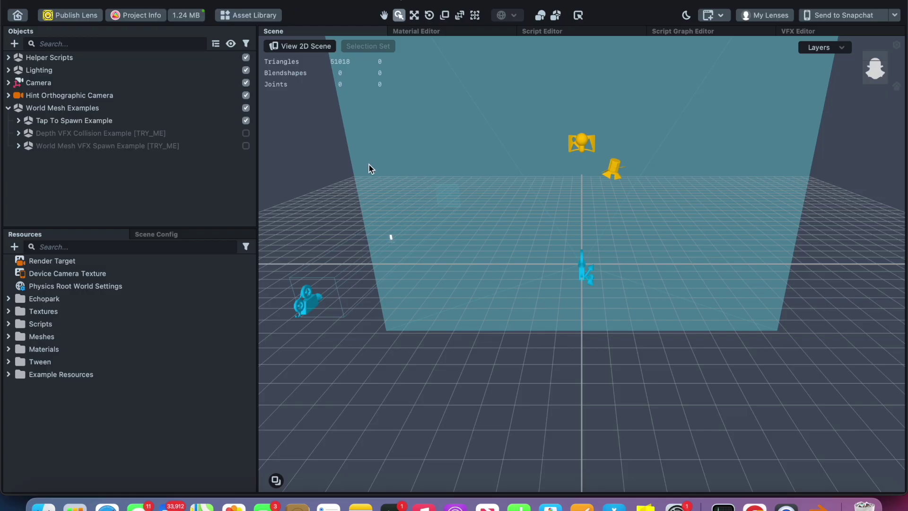
Step: Delete the Depth VFX Collision and World Mesh VFX Spawn examples from World Mesh Examples
left_click(196, 132)
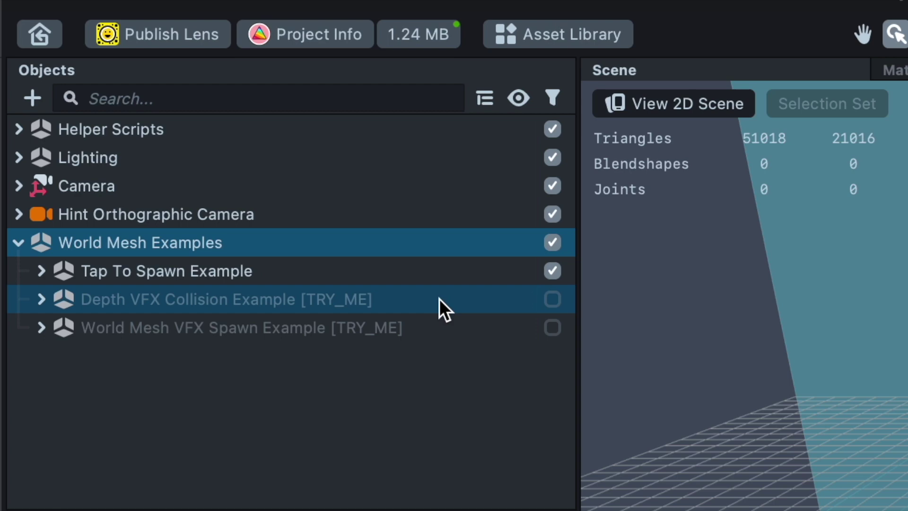
key("Delete")
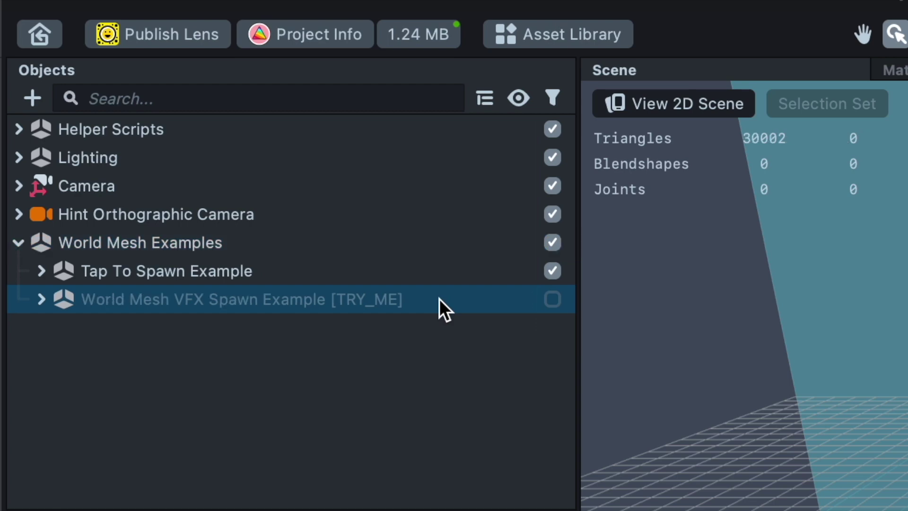
key("Delete")
Step: Delete the Tap To Spawn [EDIT_ME] and Set Hint Action scripts from the Tap To Spawn Example object
left_click(41, 271)
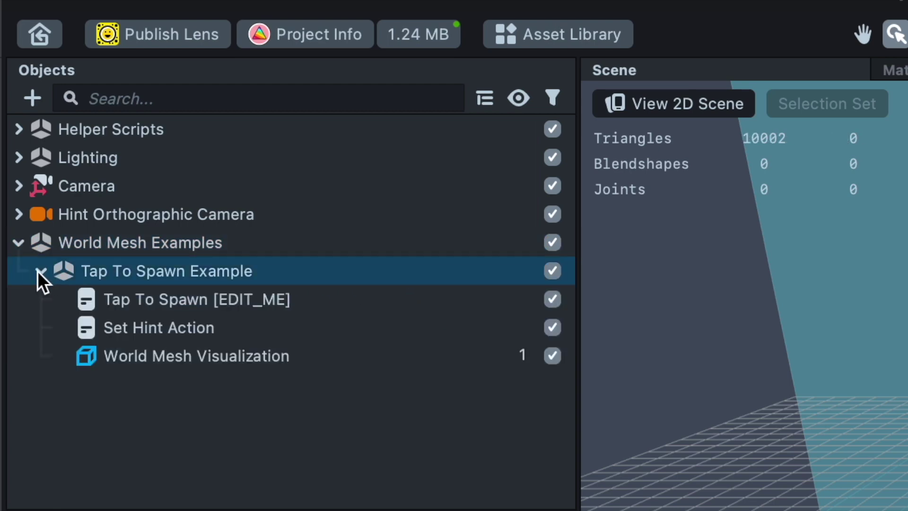
left_click(299, 302)
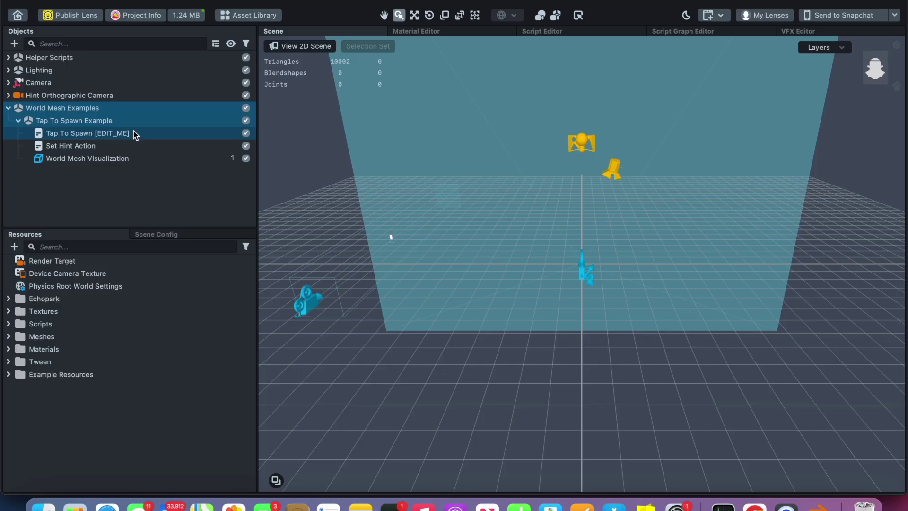
key("Delete")
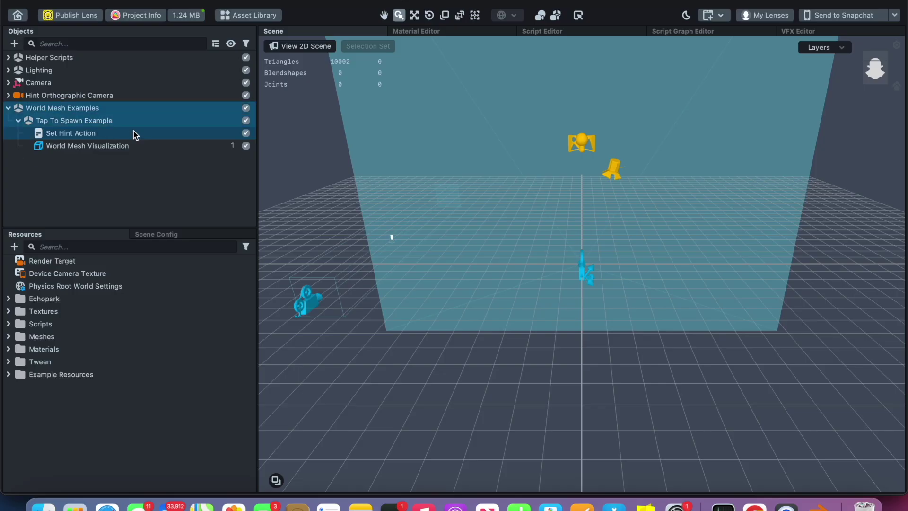
key("Delete")
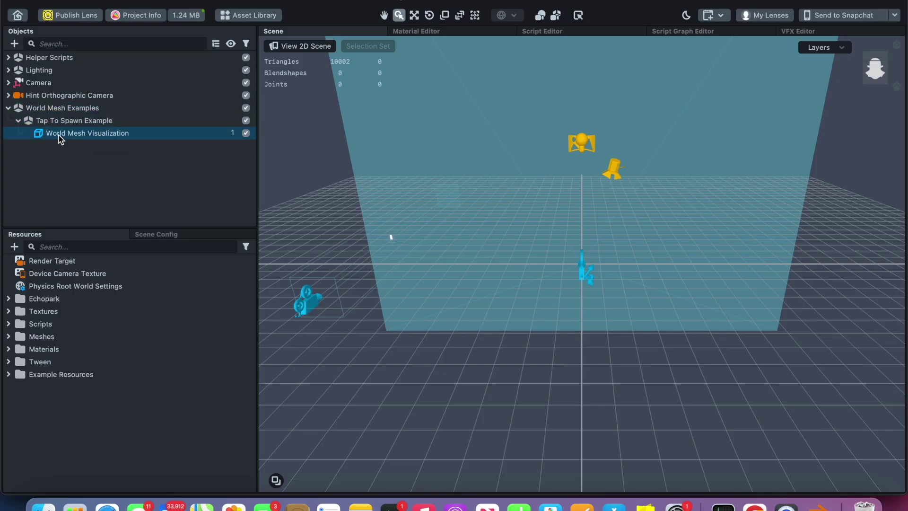
Step: Add an empty mesh object to the scene at the root level, keeping its default name
left_click(53, 121)
left_click(16, 33)
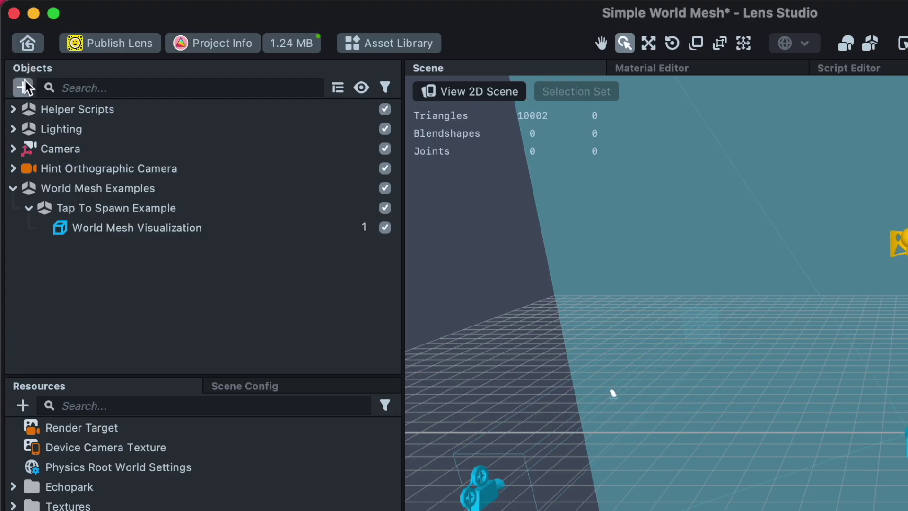
left_click(23, 88)
scroll(99, 445, "down", 5)
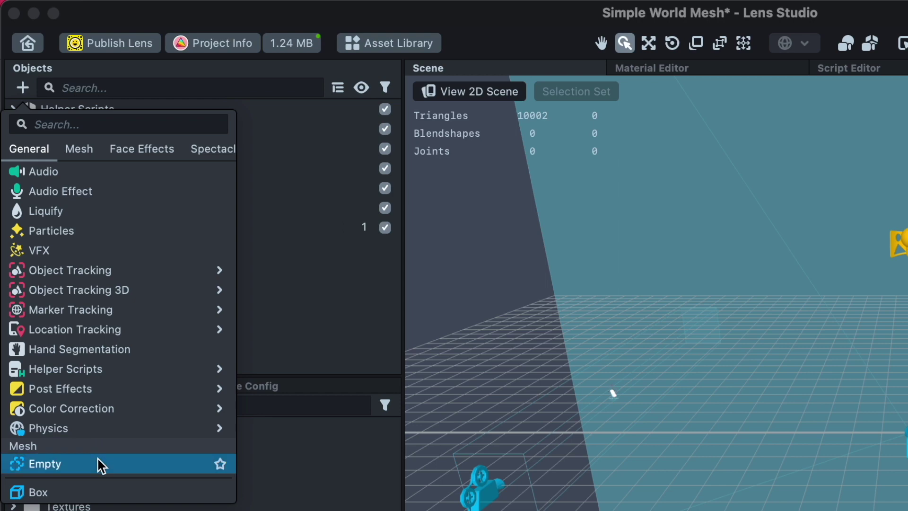
left_click(98, 458)
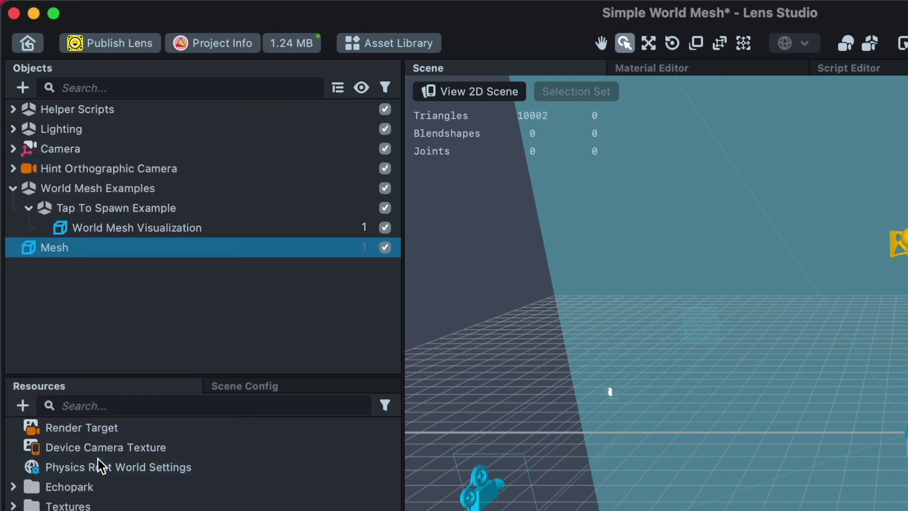
double_click(120, 248)
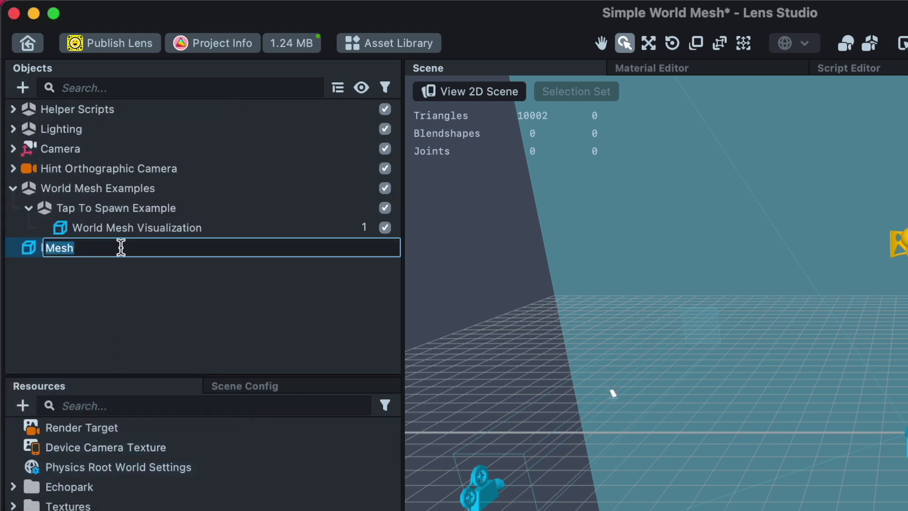
left_click(150, 325)
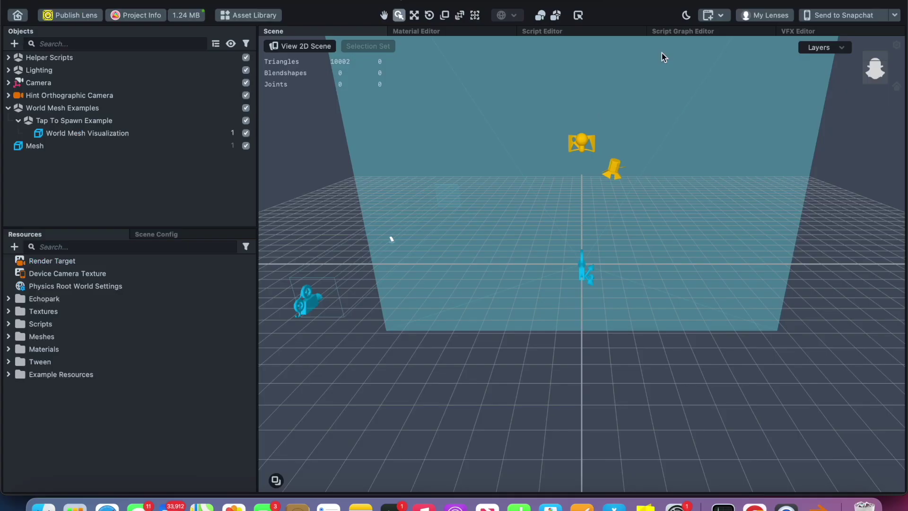
Step: Open the Inspector for the new mesh object, import painters.obj and assign its Mesh_0 as the mesh
left_click(722, 17)
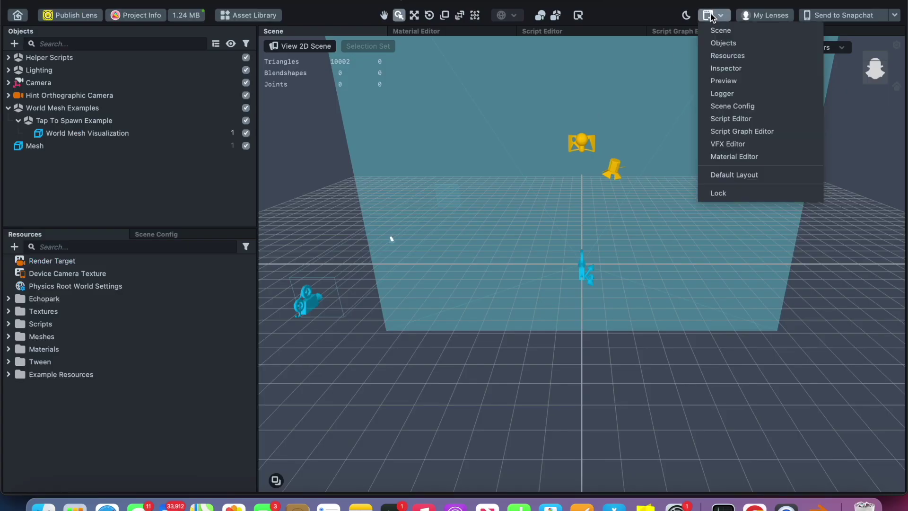
left_click(727, 69)
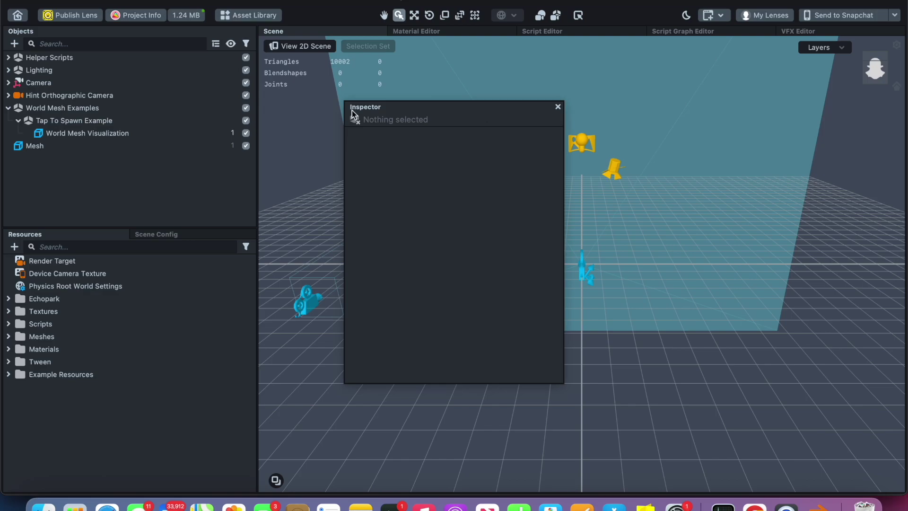
left_click(113, 148)
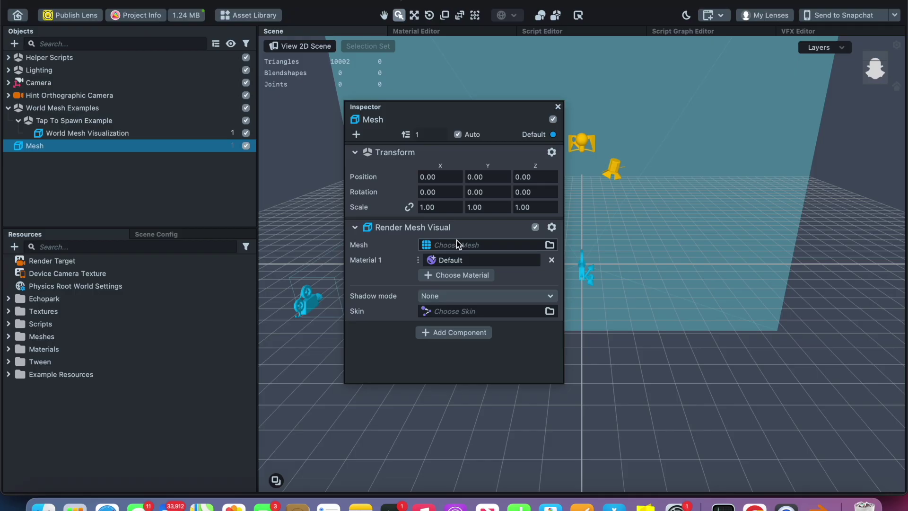
left_click(467, 266)
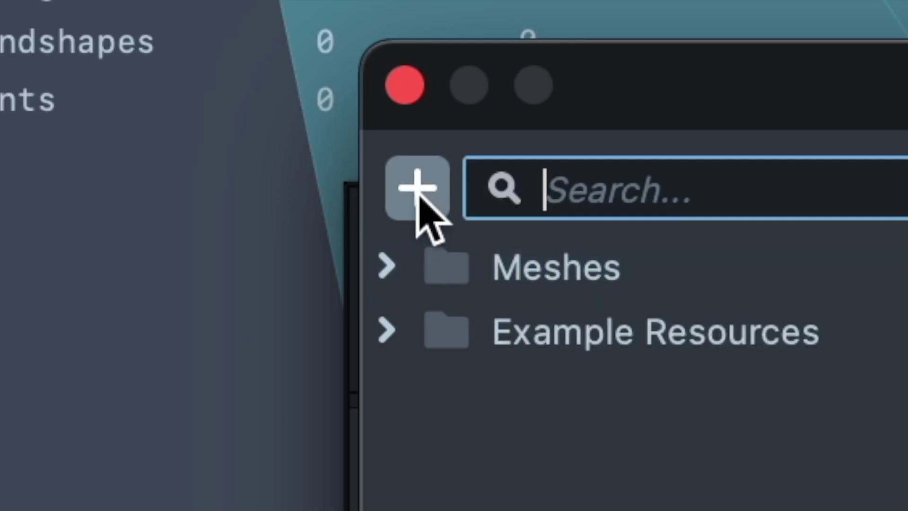
left_click(358, 102)
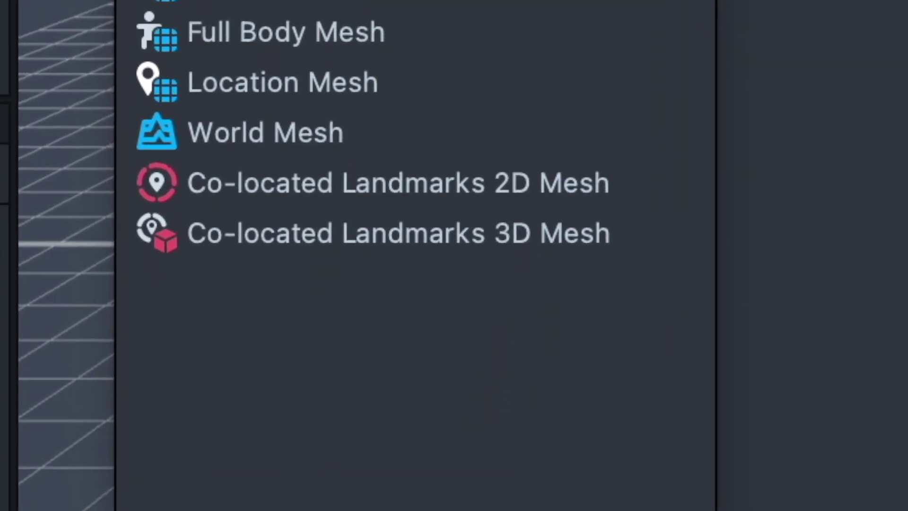
left_click(469, 478)
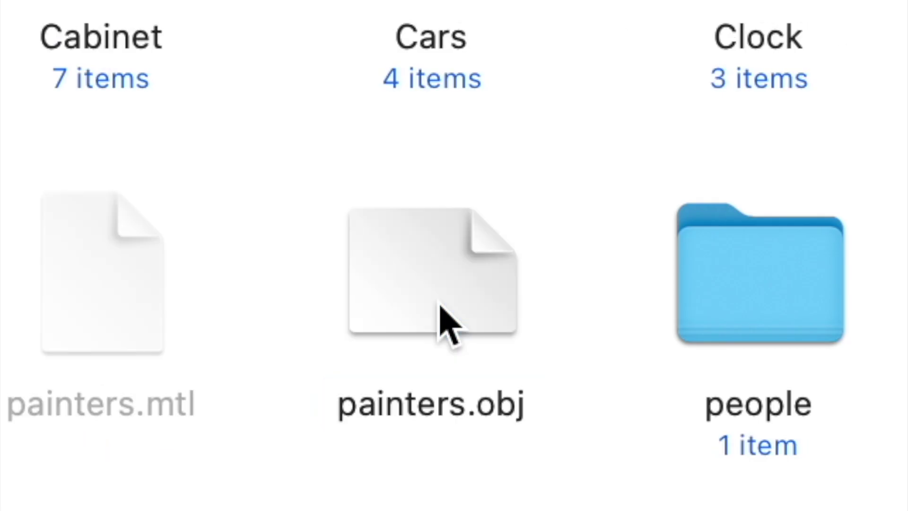
left_click(468, 288)
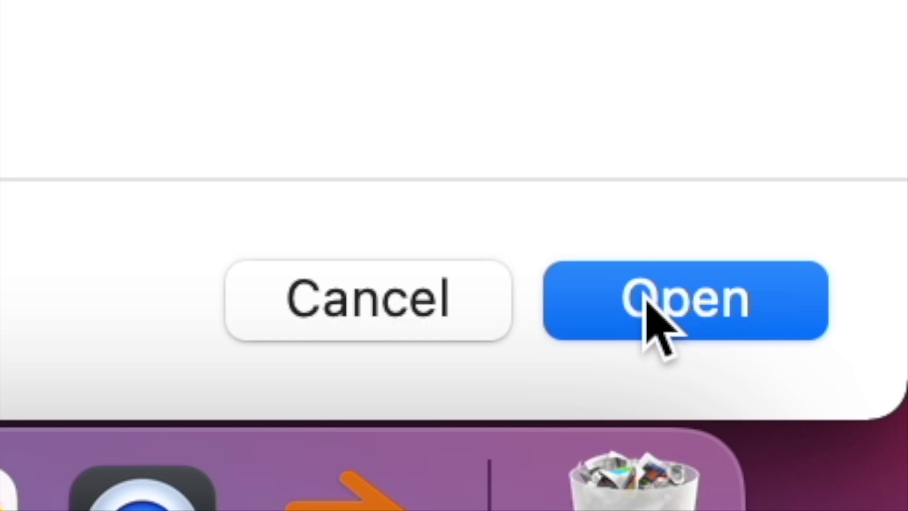
left_click(645, 295)
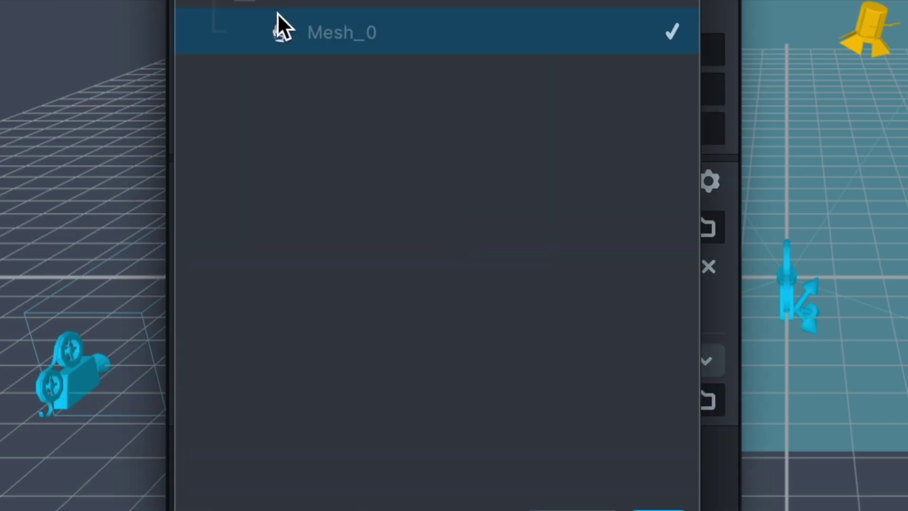
left_click(278, 14)
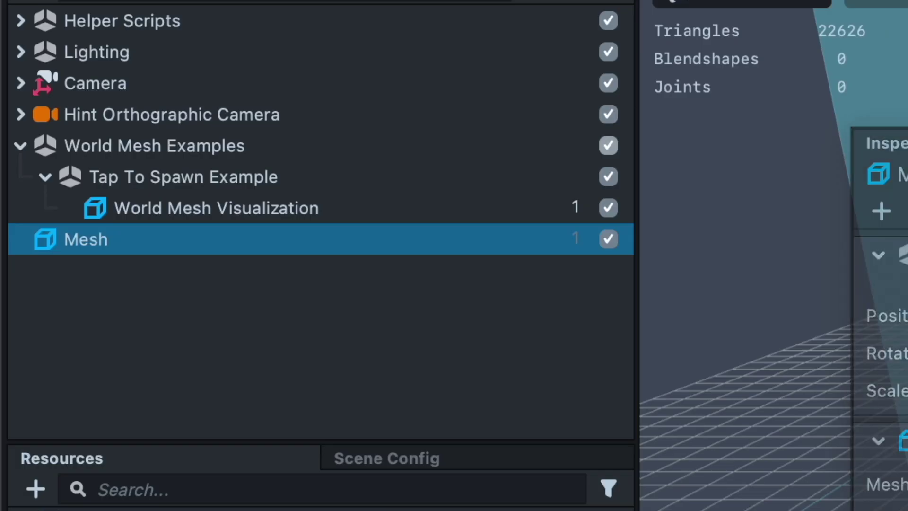
Step: Add a Simple PBR material to the project resources
left_click(35, 488)
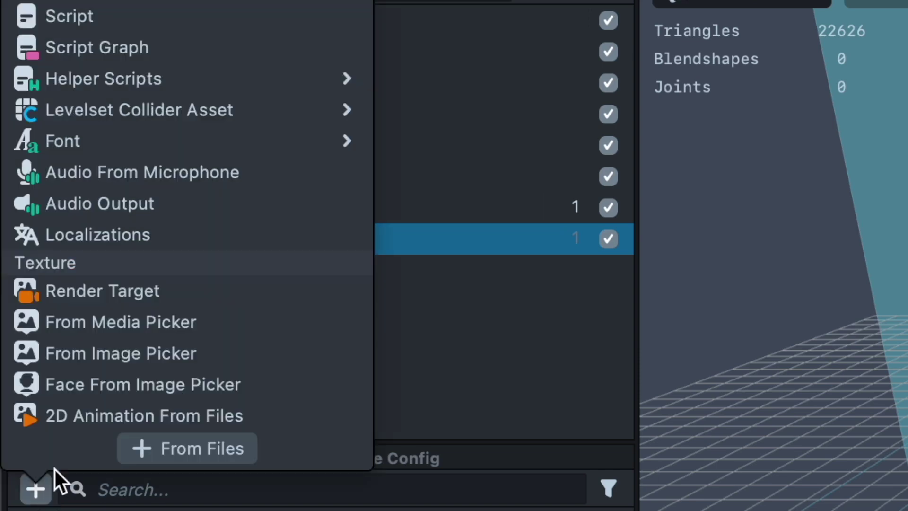
scroll(195, 306, "down", 10)
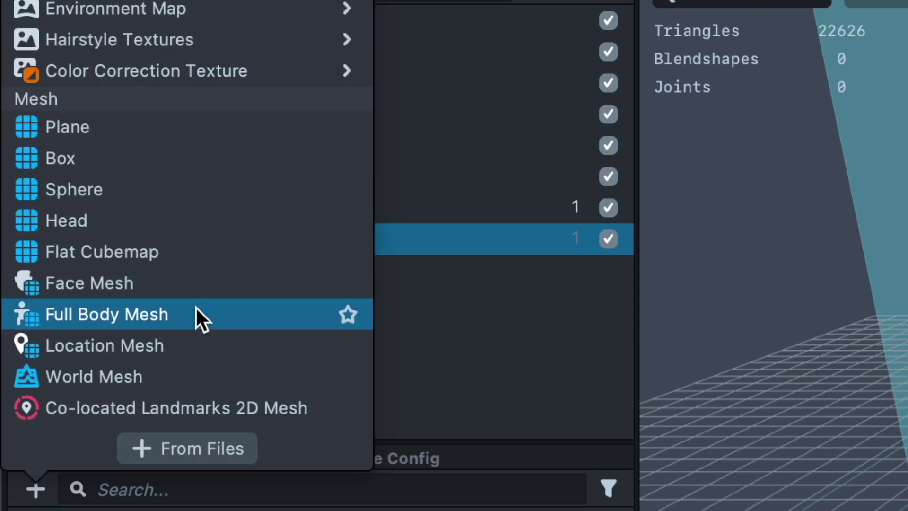
scroll(196, 308, "down", 5)
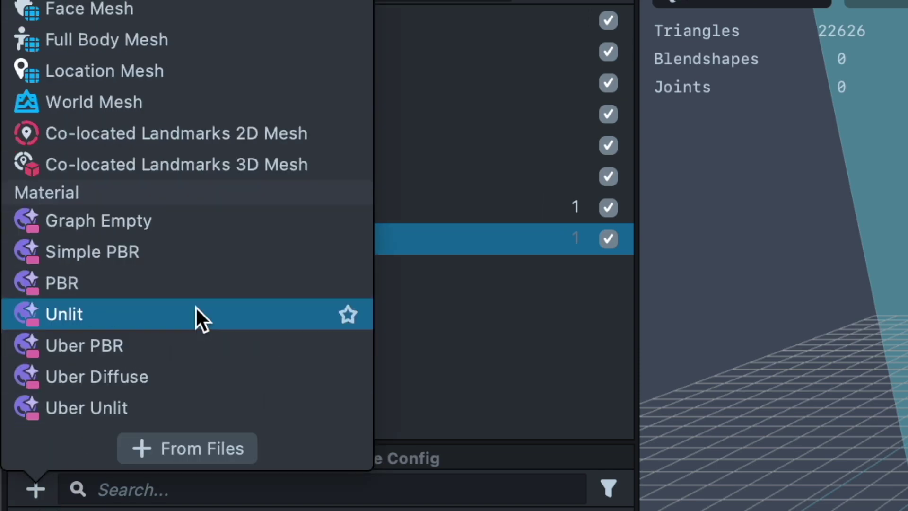
scroll(195, 306, "down", 1)
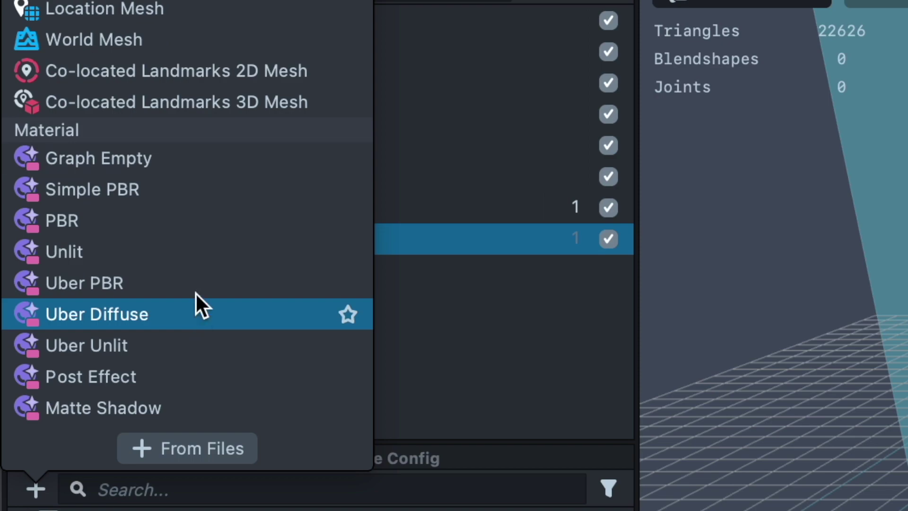
left_click(190, 191)
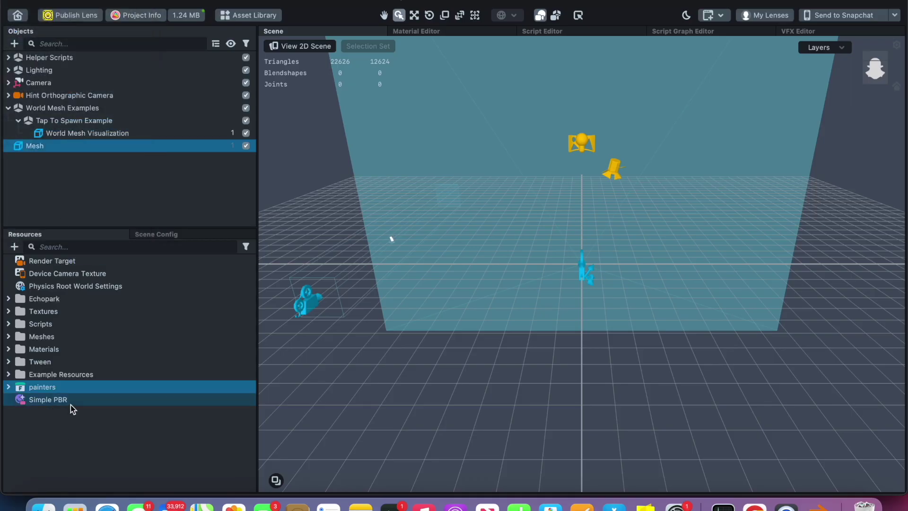
Step: Open the Simple PBR material in the Inspector and dock the Inspector alongside the scene and editor views
left_click(71, 400)
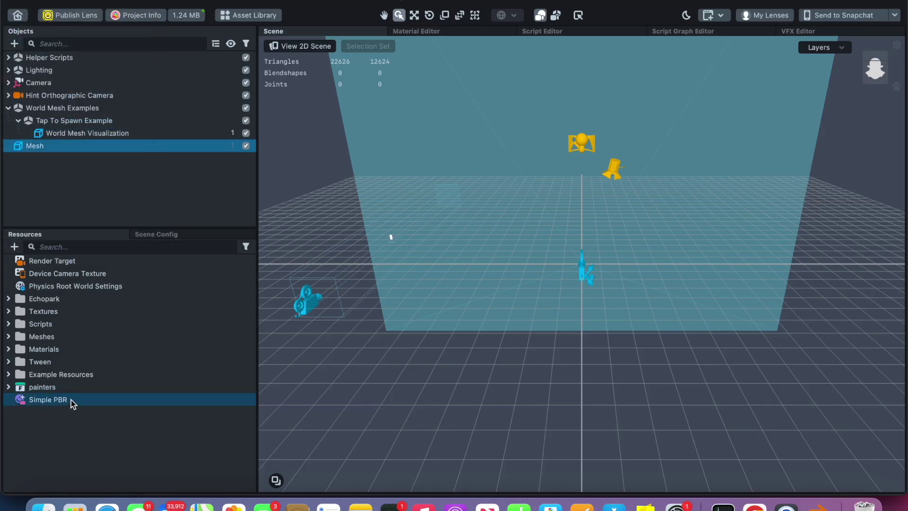
left_click(72, 412)
left_click(75, 399)
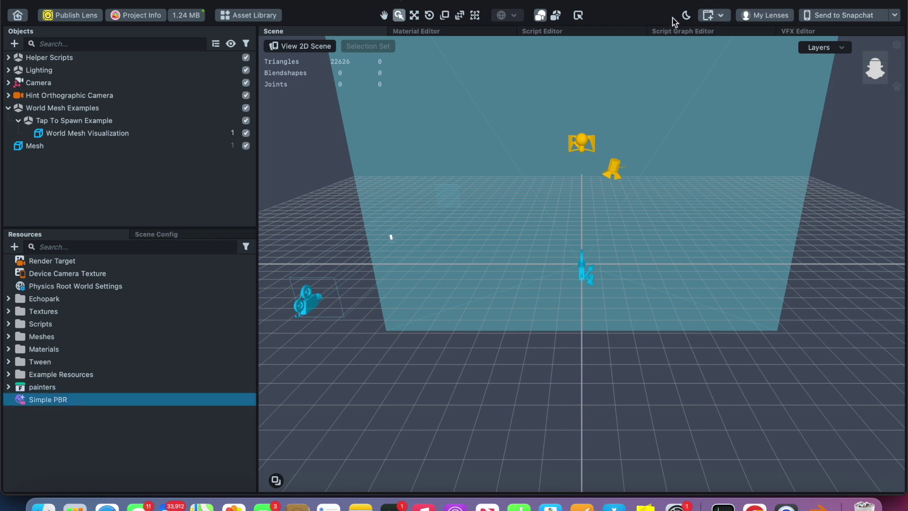
left_click(711, 15)
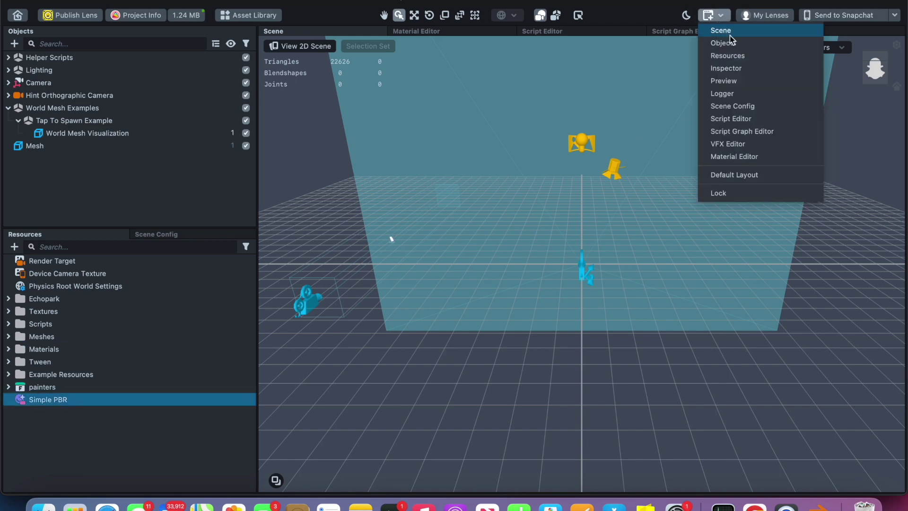
left_click(743, 69)
left_click_drag(462, 116, 718, 38)
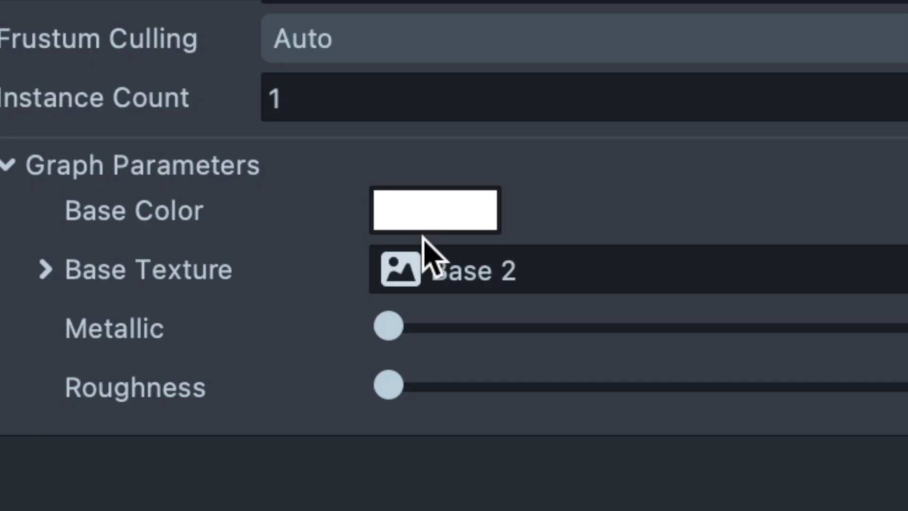
Step: Import painters_0.jpg from the LiDAR Scans folder as the Simple PBR material's base texture
left_click(373, 291)
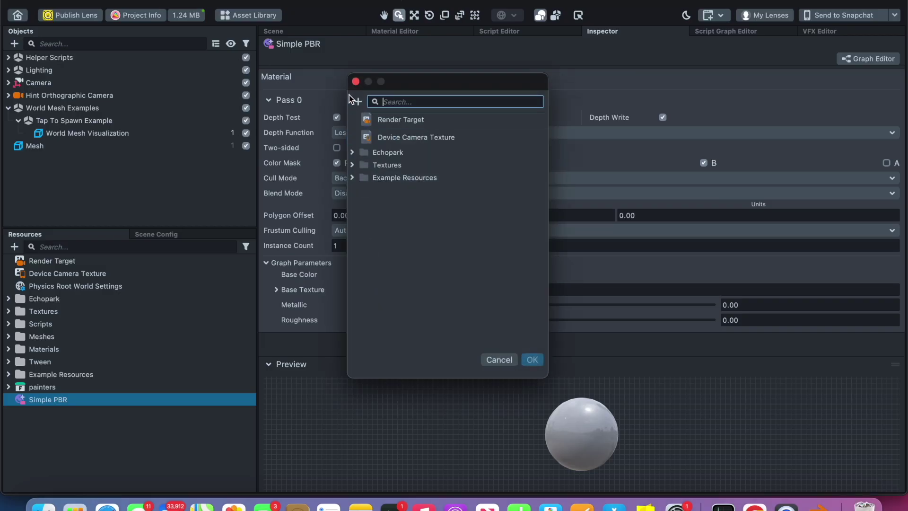
left_click(356, 100)
left_click(352, 354)
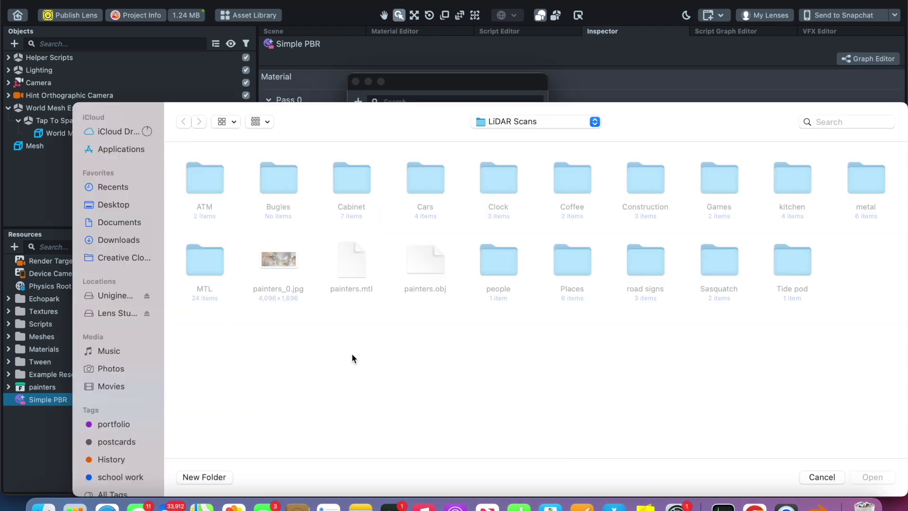
left_click(277, 262)
left_click(872, 476)
left_click(532, 361)
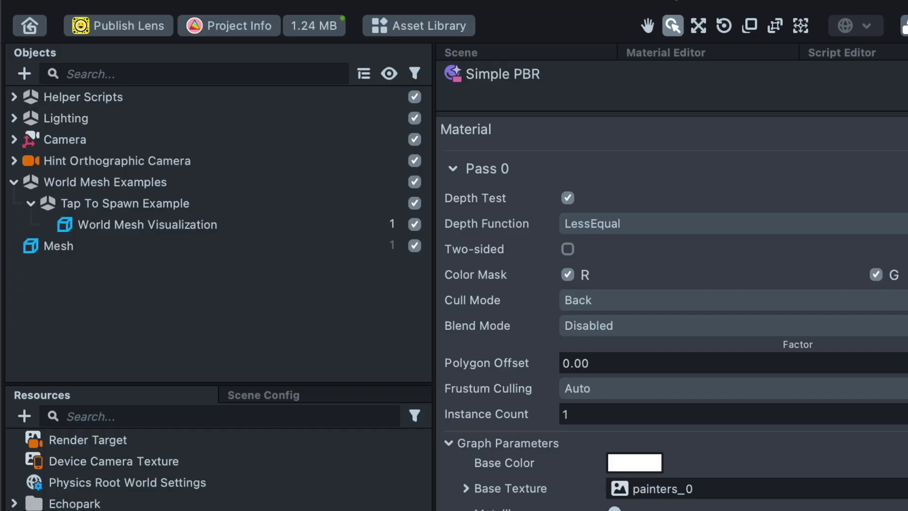
Step: Replace the mesh object's Default material with Simple PBR
left_click(209, 252)
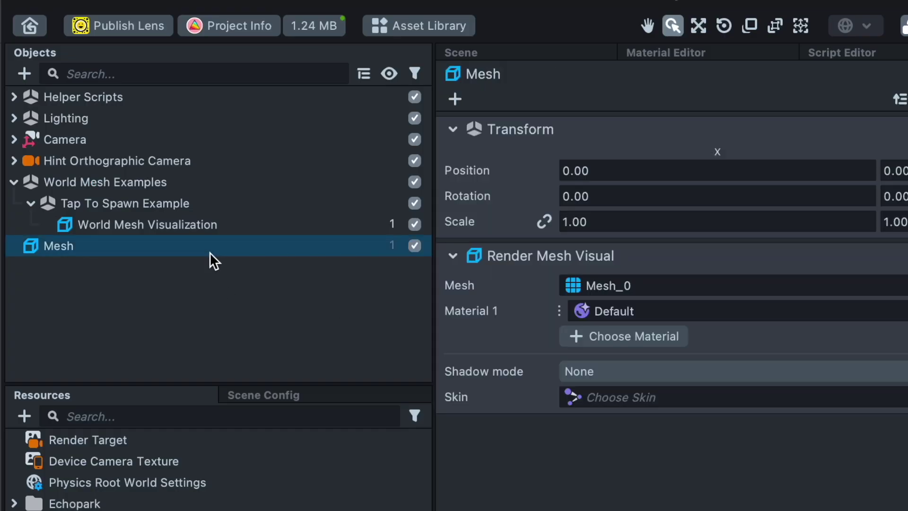
left_click(637, 312)
left_click(645, 272)
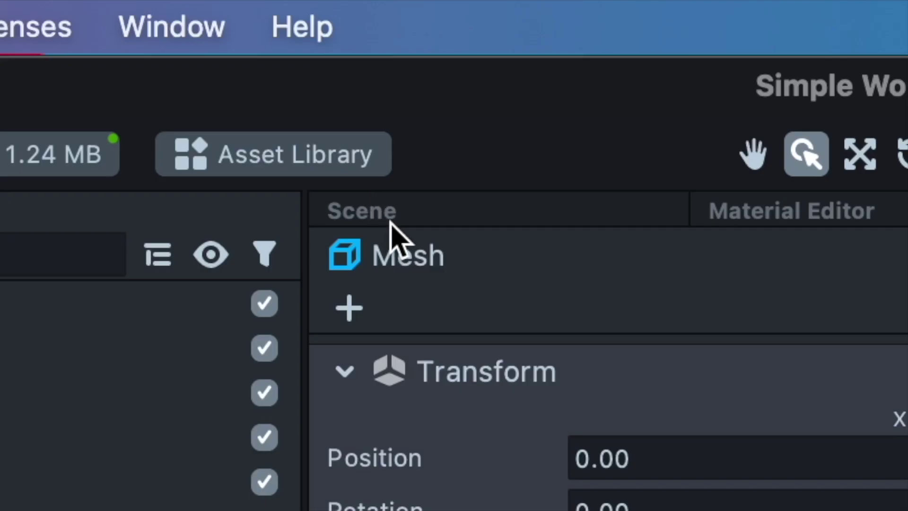
Step: Return to the scene, activate the Scale tool and examine the textured room scan from another angle
left_click(389, 220)
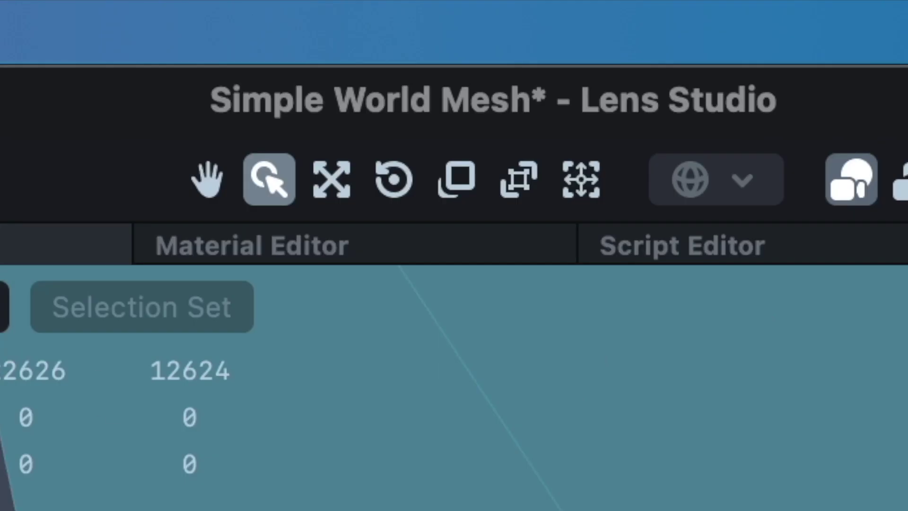
left_click(452, 179)
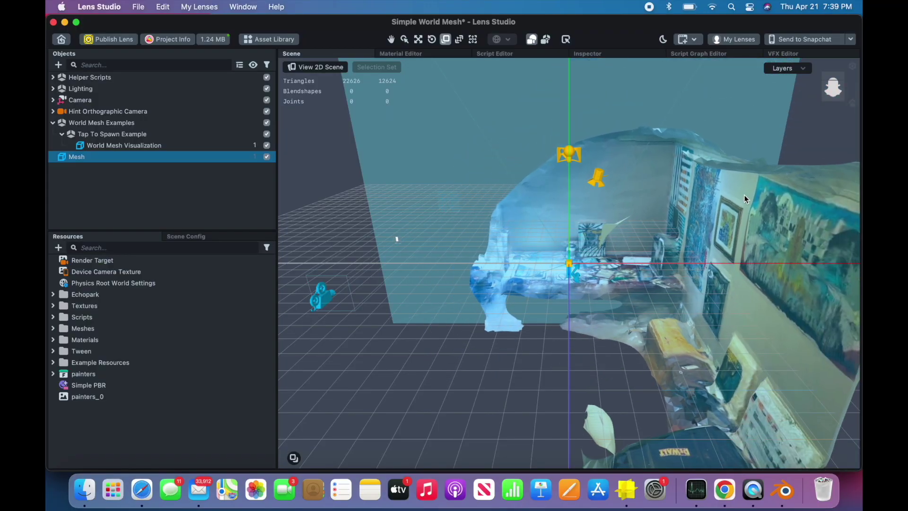
left_click_drag(834, 88, 833, 202)
left_click(833, 203)
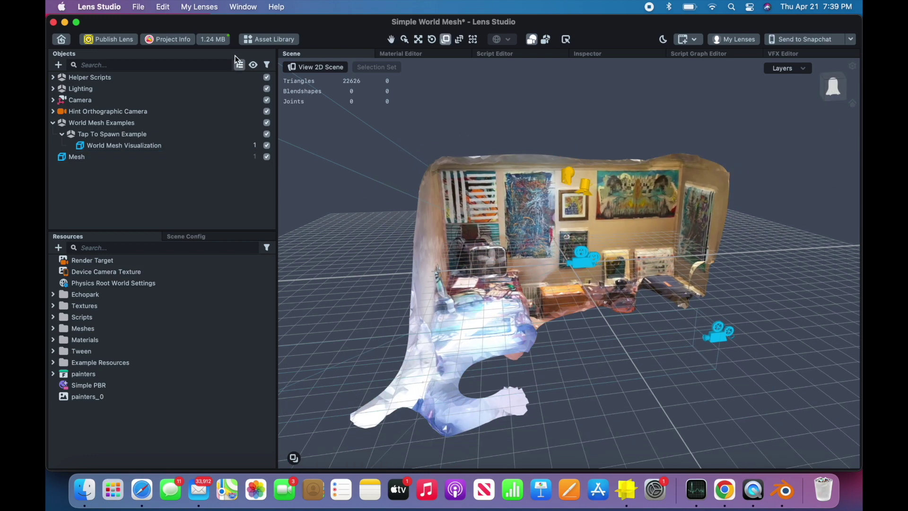
Step: Review the project info and the lens preview picker, closing both without applying changes
left_click(169, 39)
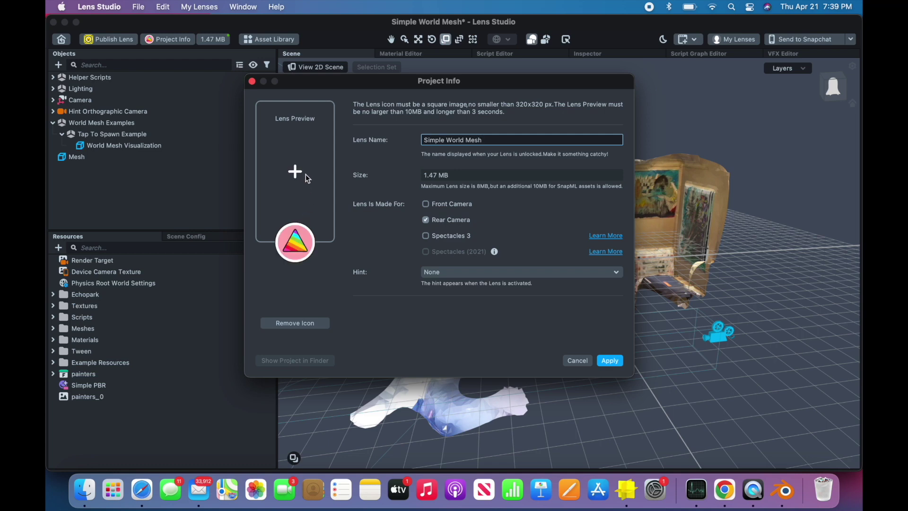
left_click(305, 174)
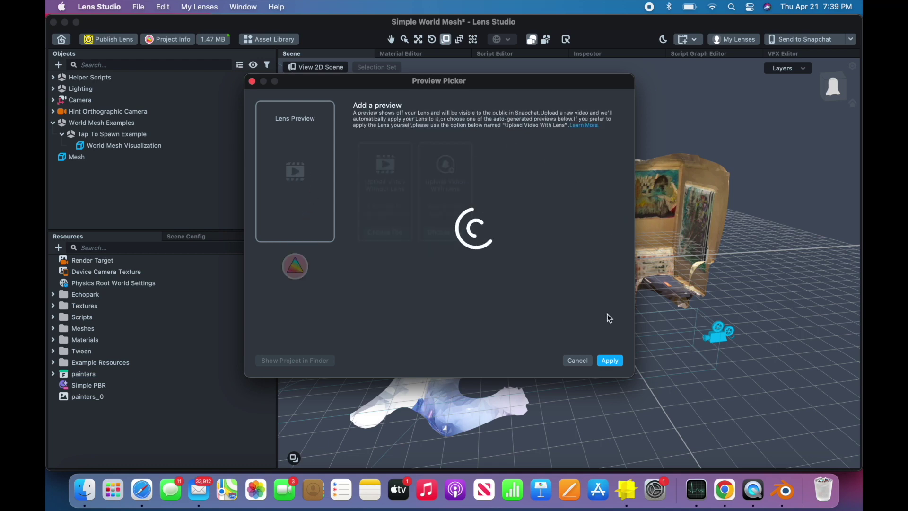
left_click(579, 359)
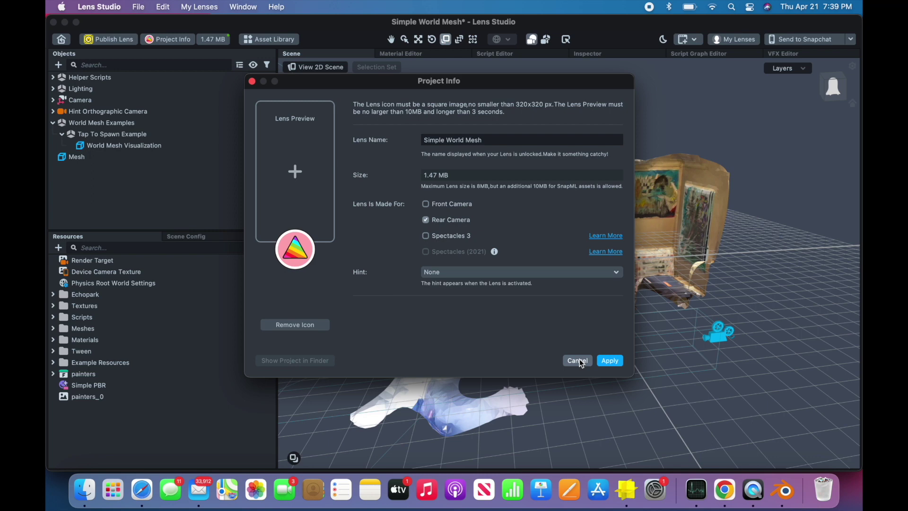
left_click(578, 361)
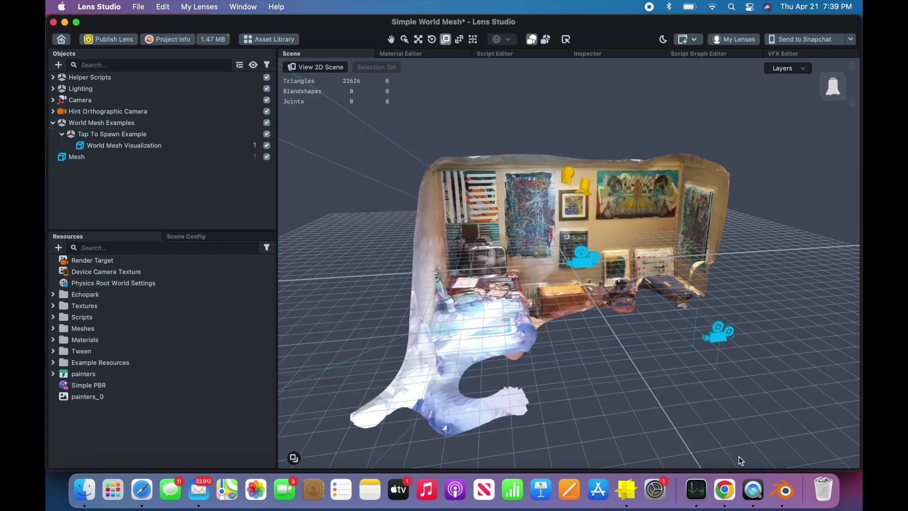
left_click(752, 490)
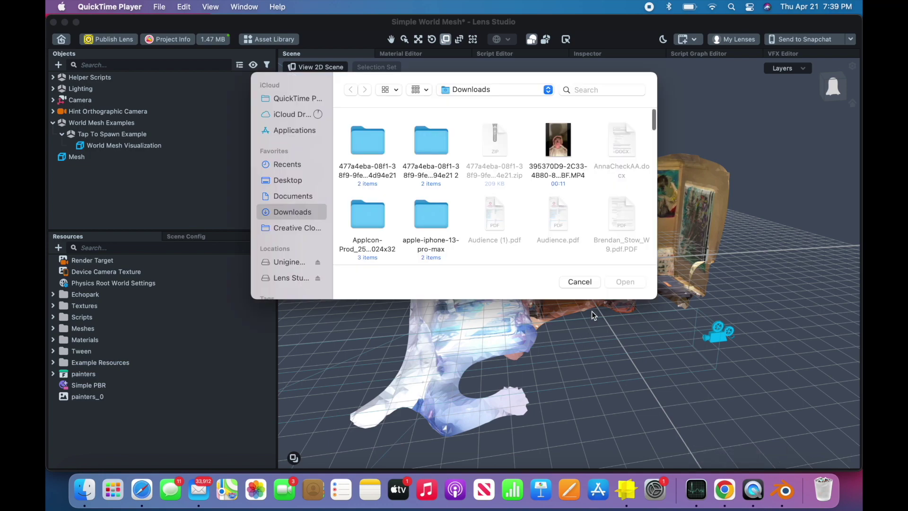
left_click(590, 350)
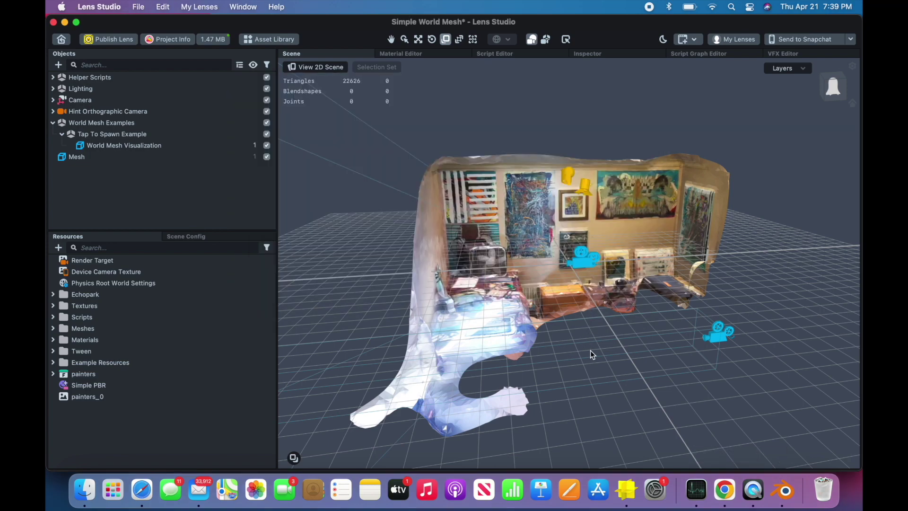